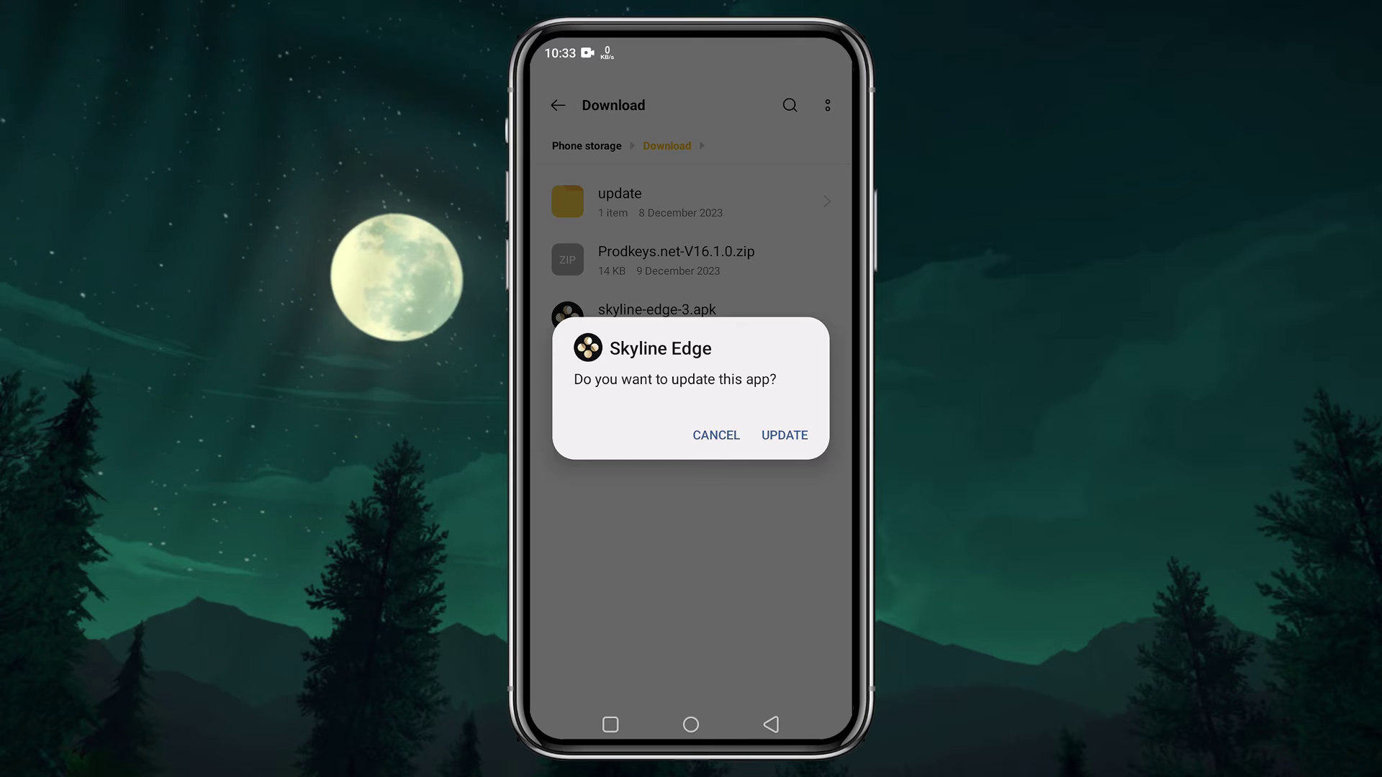
# Step: Install the Skyline Edge APK update and launch the newly installed emulator
pyautogui.click(784, 436)
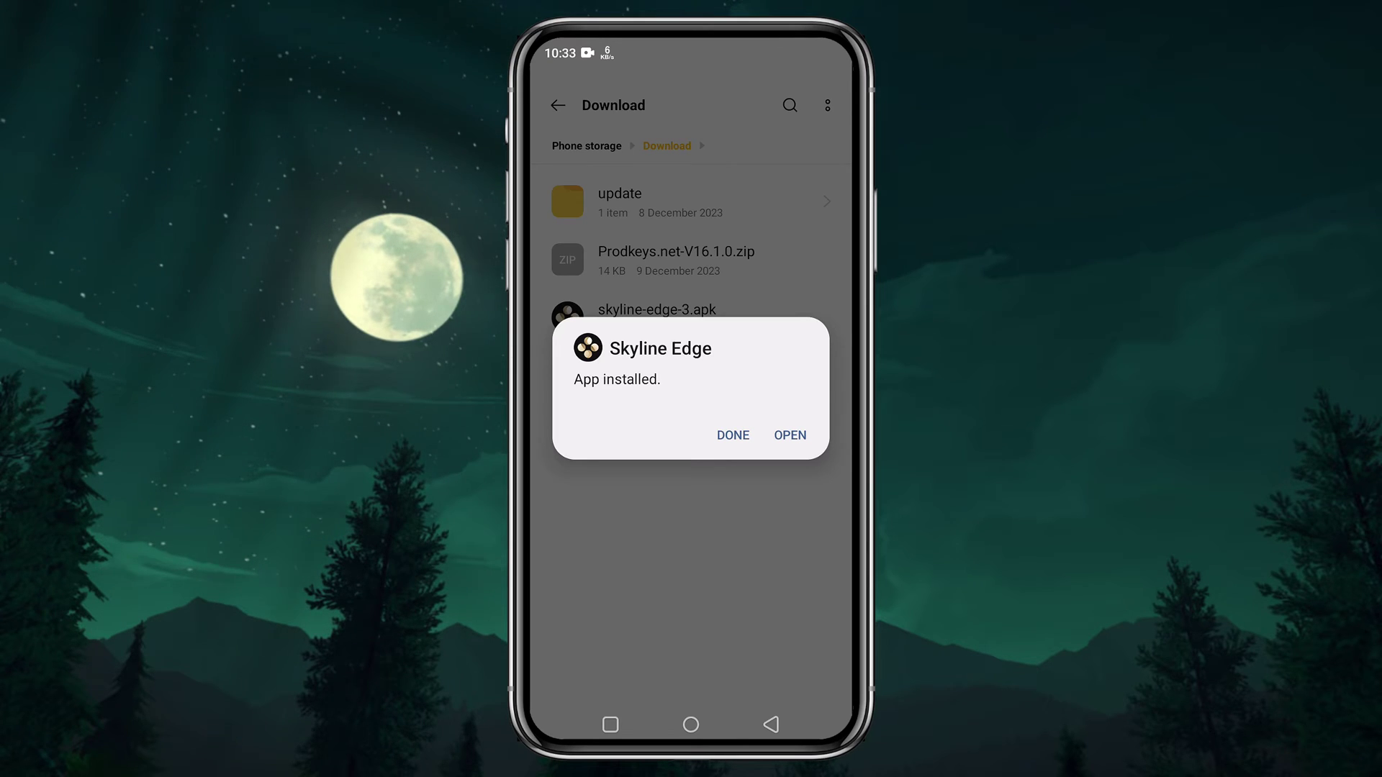
pyautogui.click(790, 435)
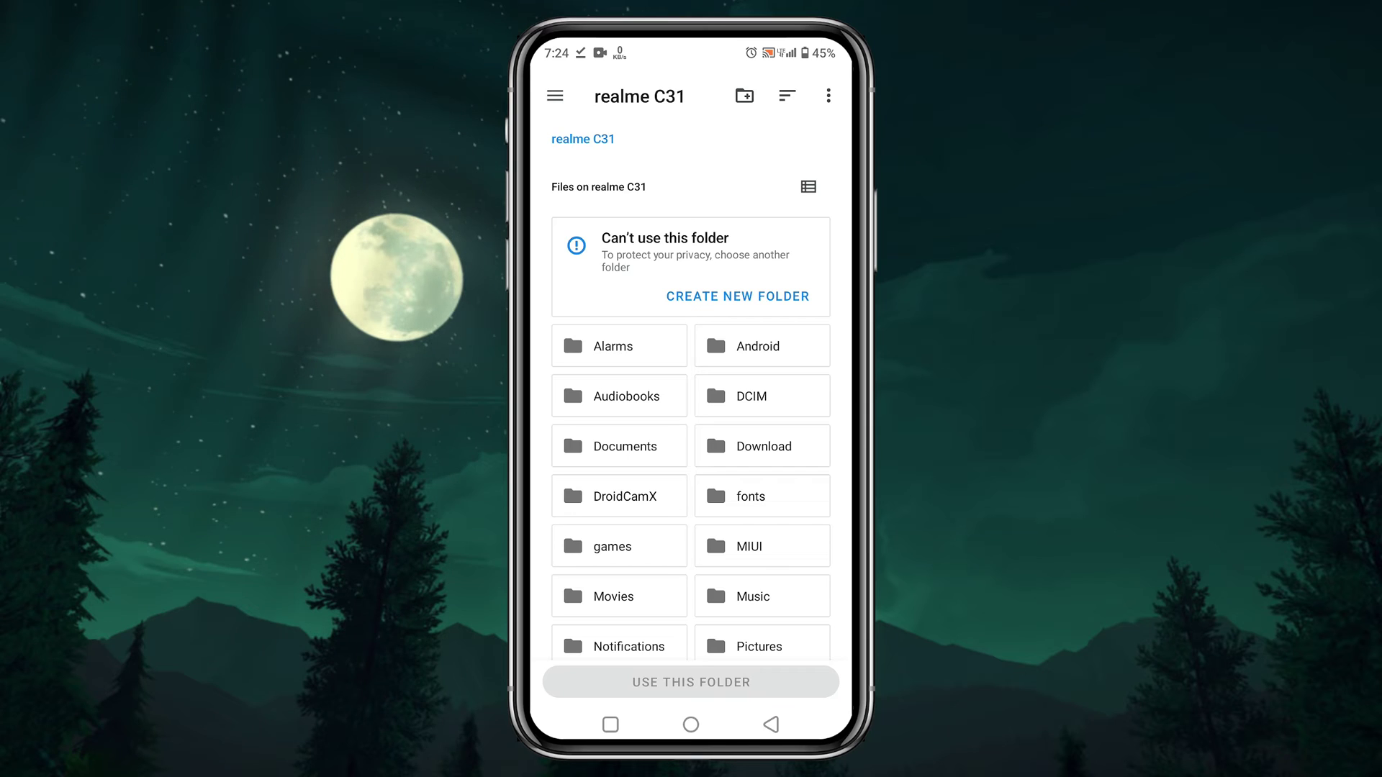
# Step: Create a Skyline folder, enter it and create a Games subfolder inside
pyautogui.click(745, 96)
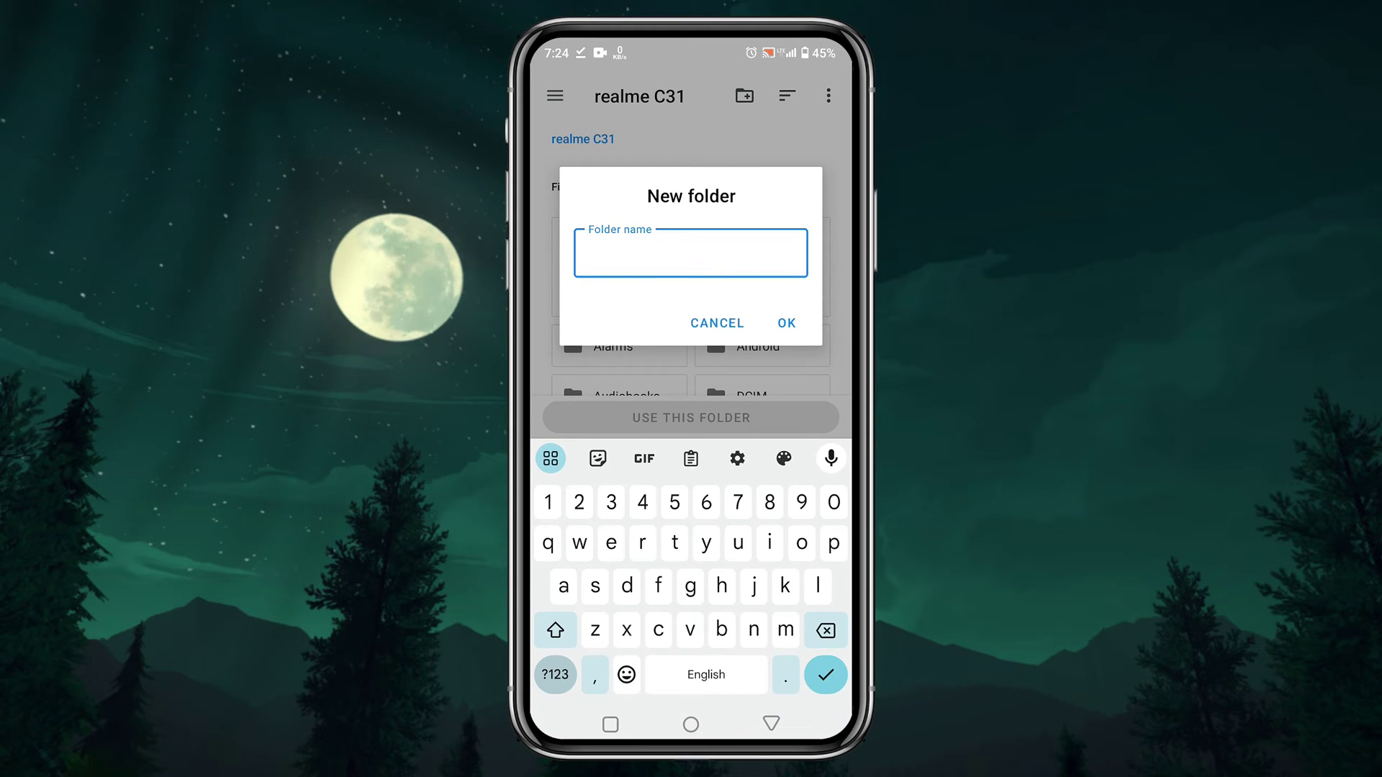
pyautogui.write('Skyline')
pyautogui.click(786, 323)
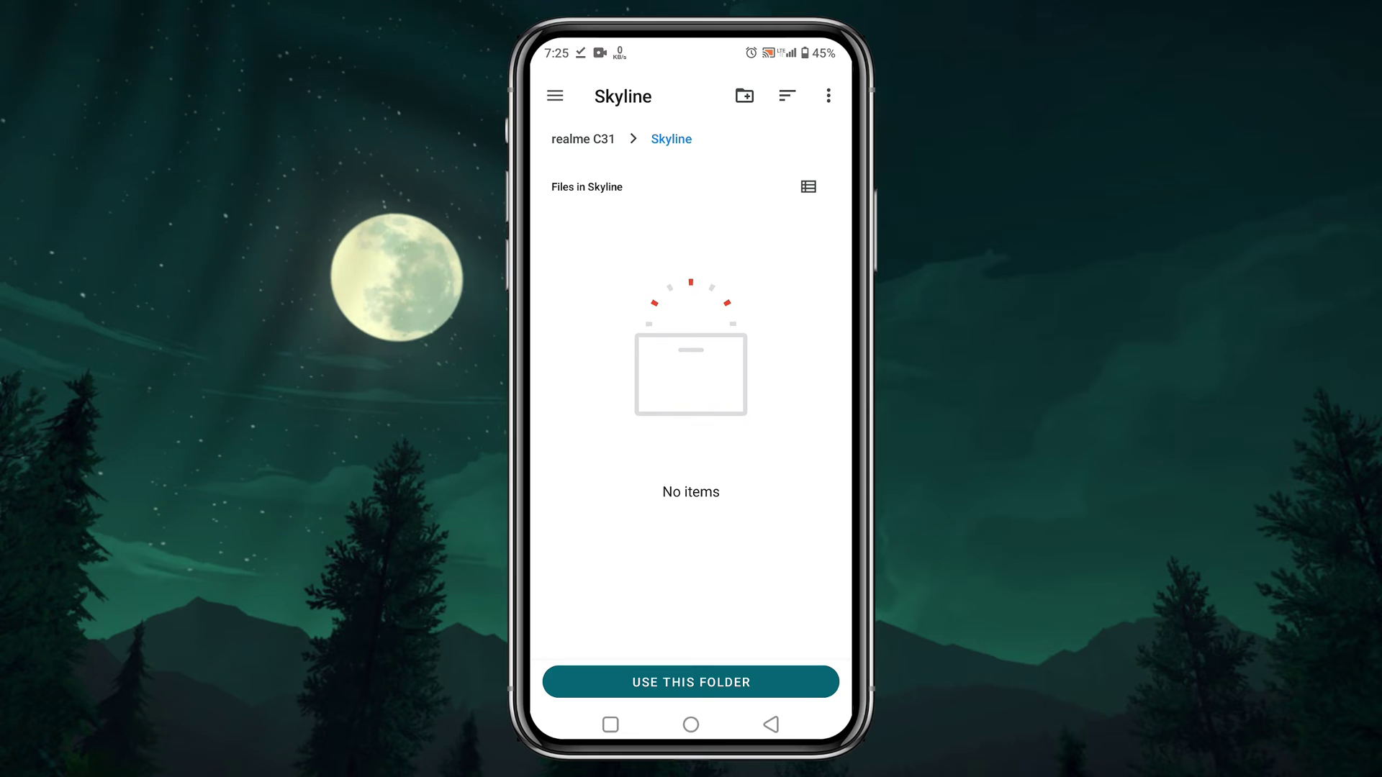
pyautogui.click(743, 96)
pyautogui.write('Games')
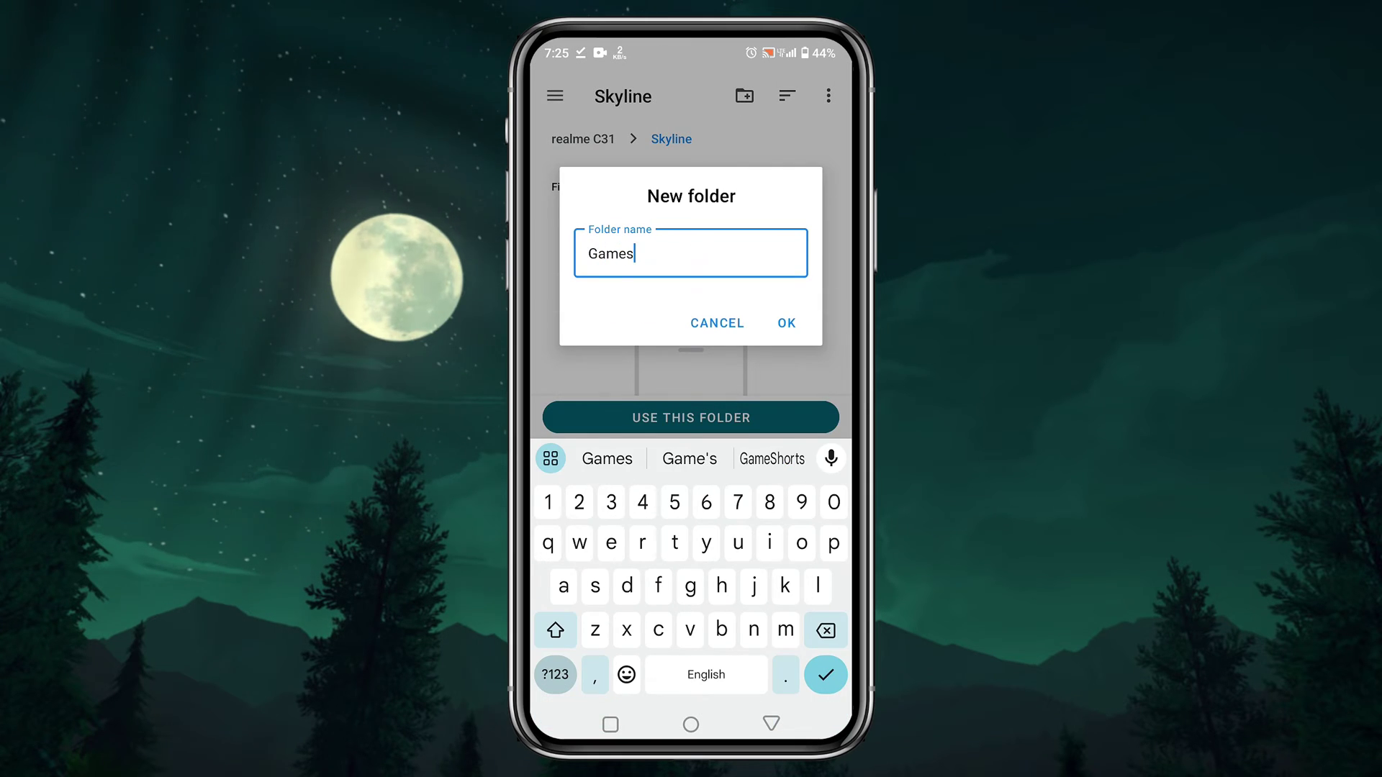
pyautogui.click(786, 323)
# Step: Create Keys and Drivers subfolders in Skyline, then enter the Games folder
pyautogui.click(744, 95)
pyautogui.write('K')
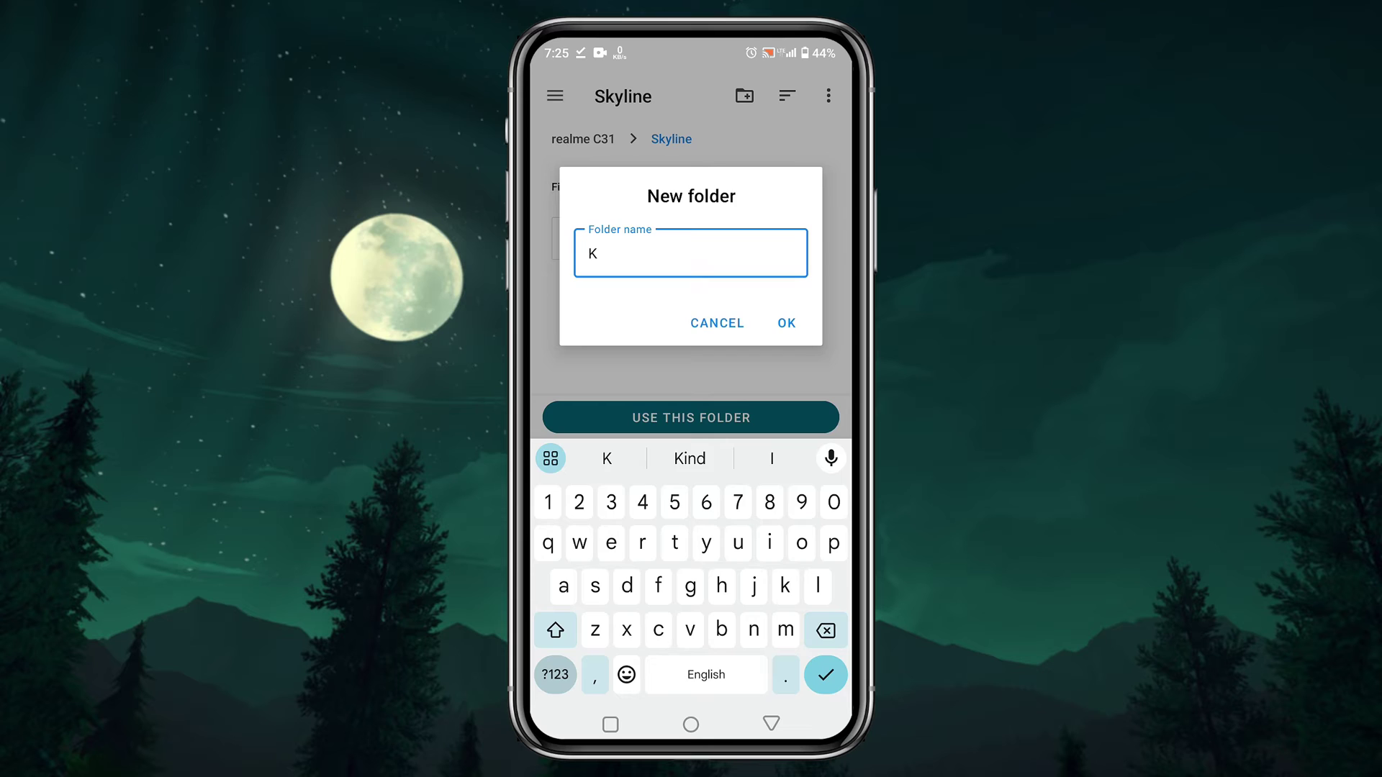
pyautogui.write('eys')
pyautogui.click(786, 323)
pyautogui.click(744, 96)
pyautogui.write('Driv')
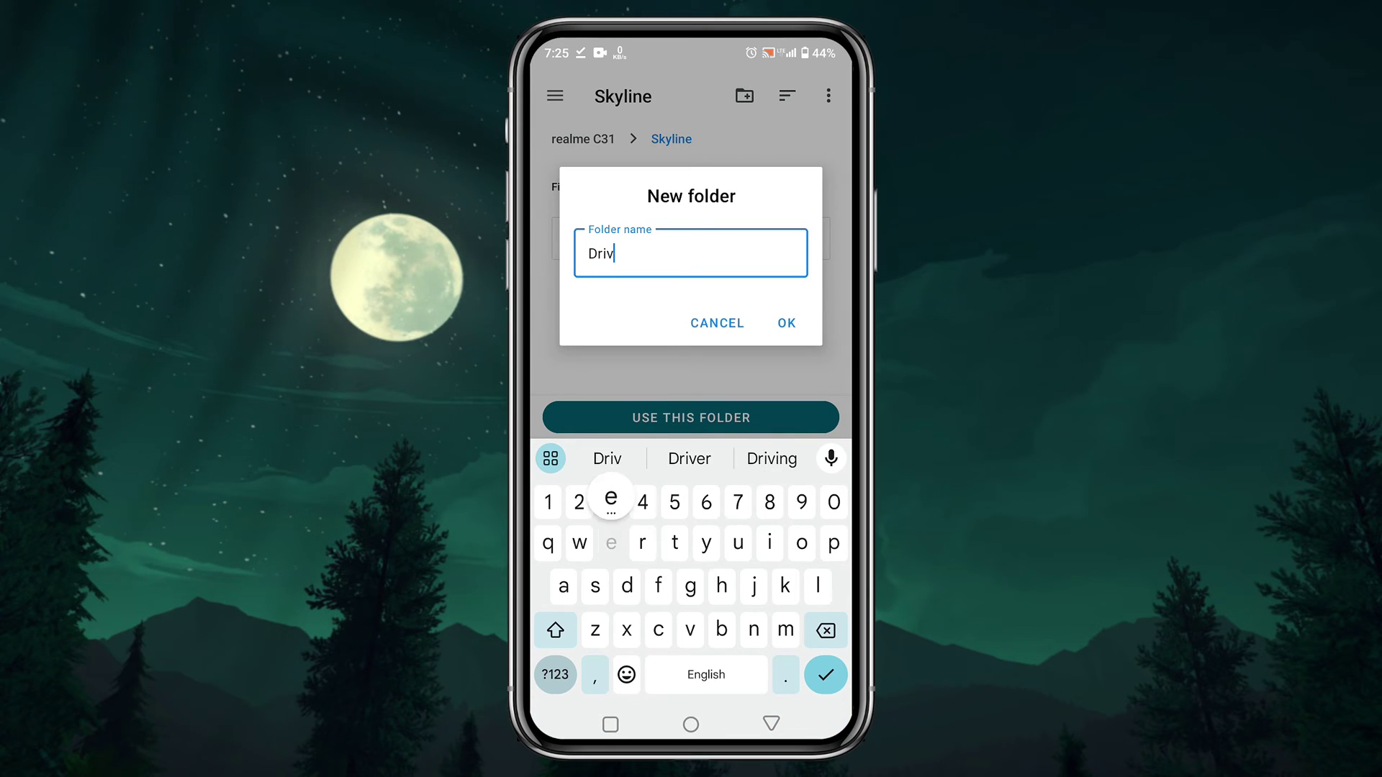
pyautogui.write('ers')
pyautogui.click(787, 324)
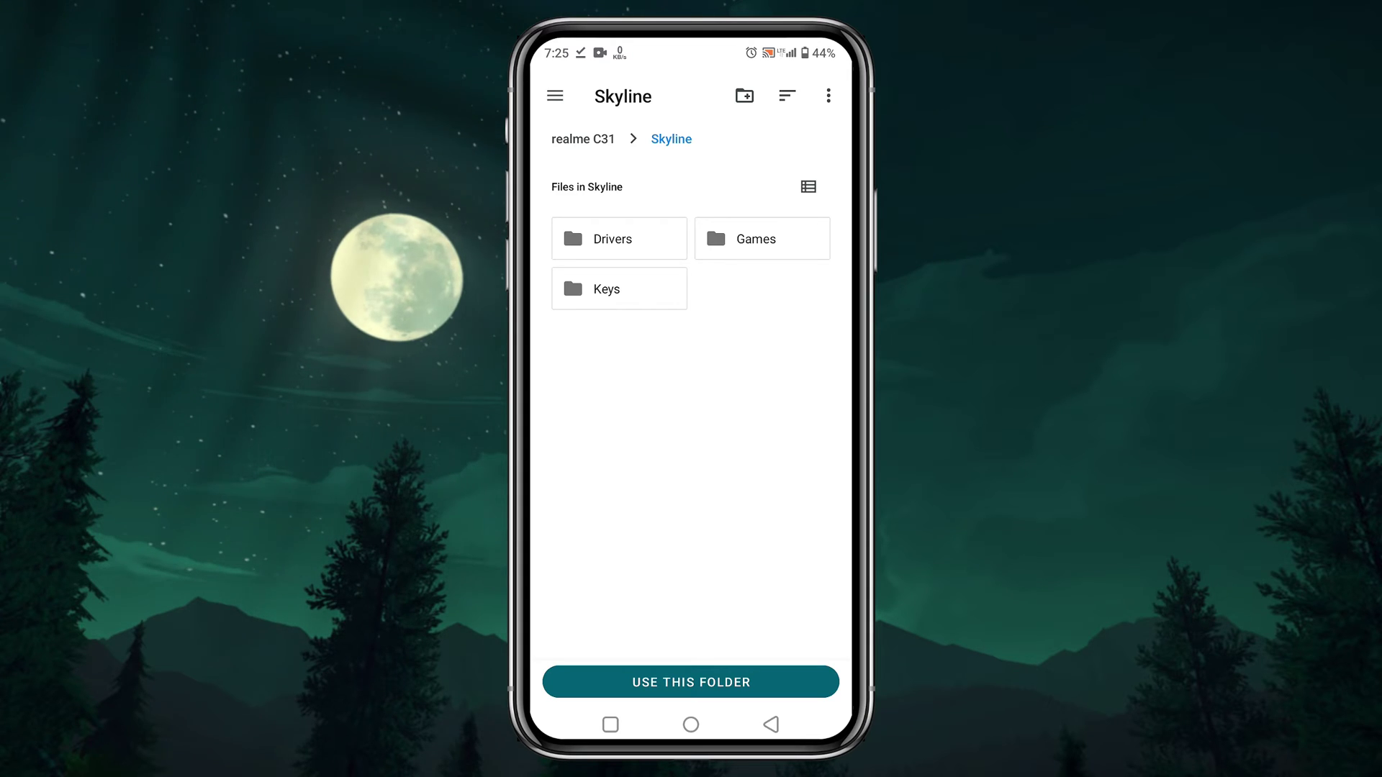
pyautogui.click(756, 238)
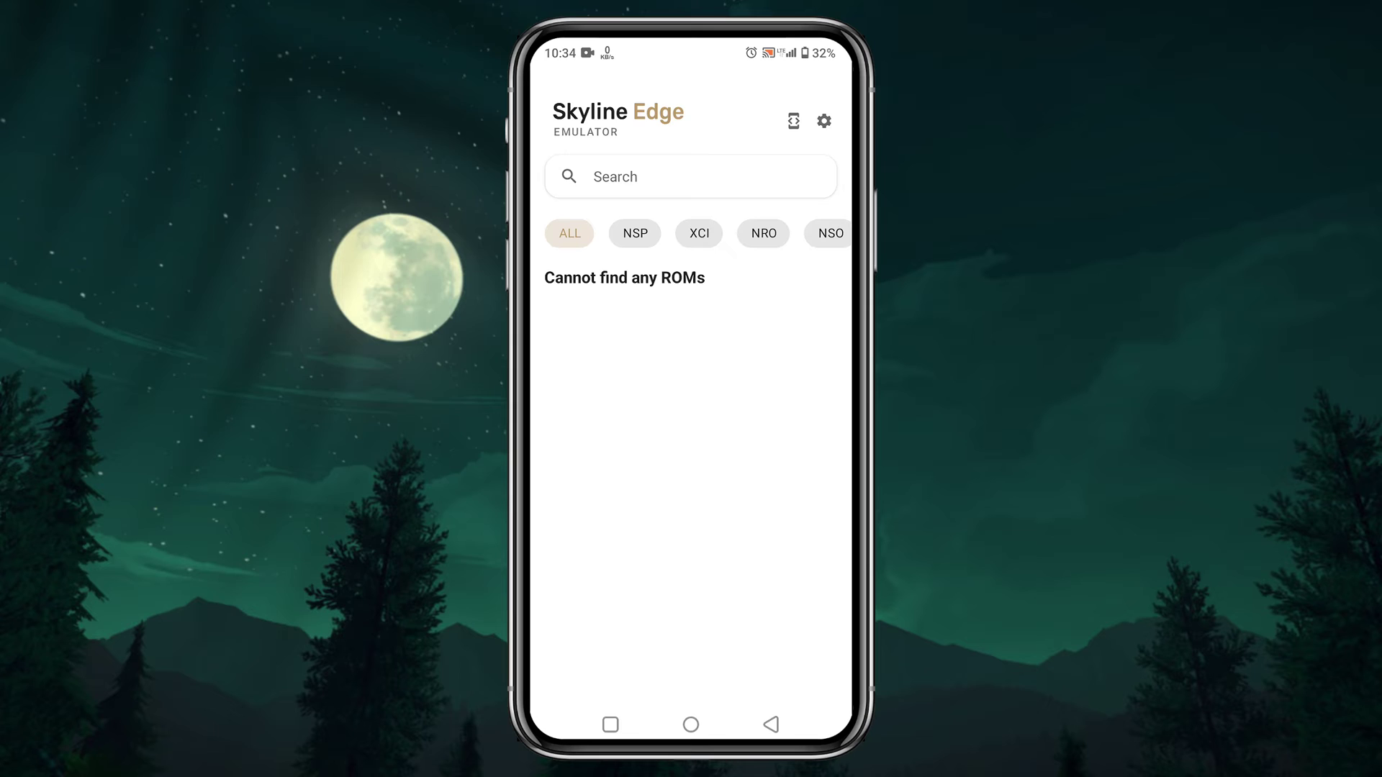
# Step: In Skyline Edge settings, import prod.keys from the Keys folder as the production keys
pyautogui.click(824, 121)
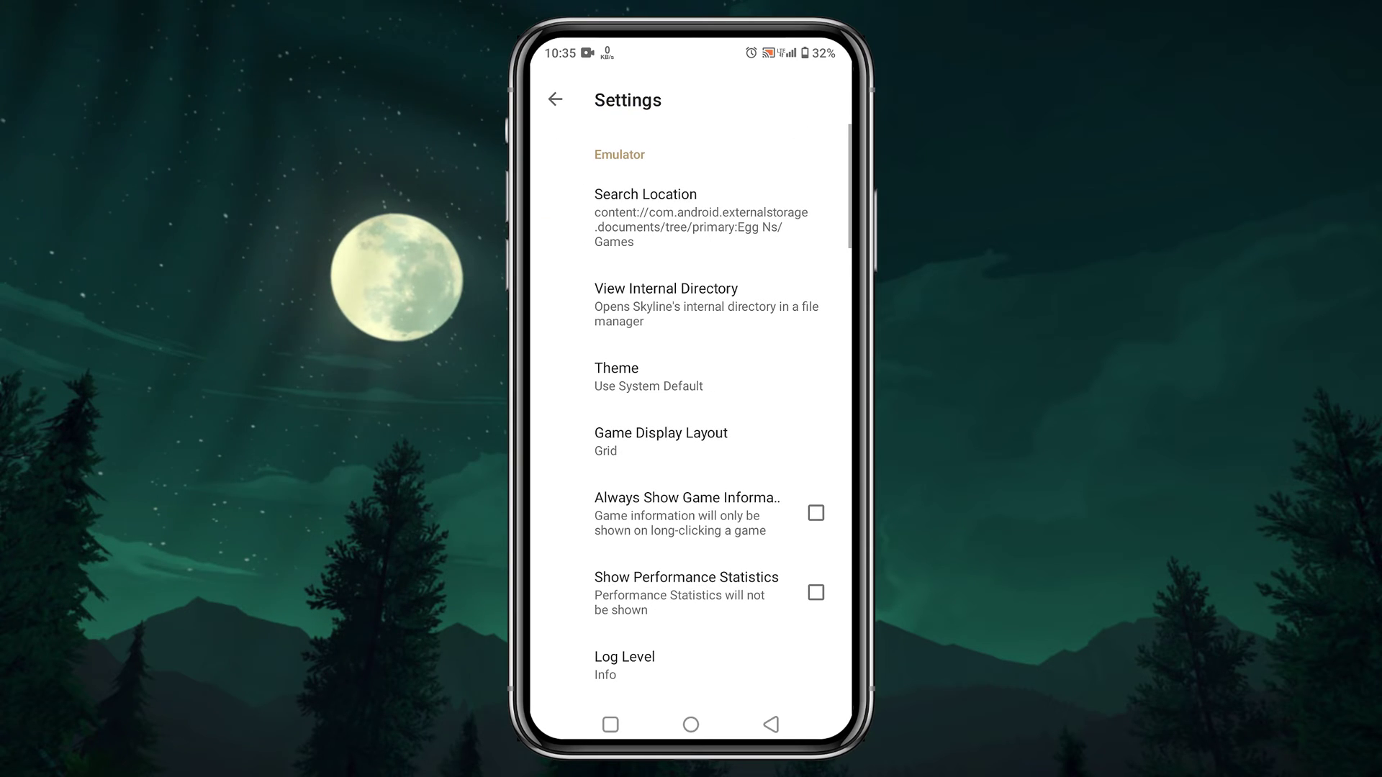
pyautogui.scroll(-5, 692, 432)
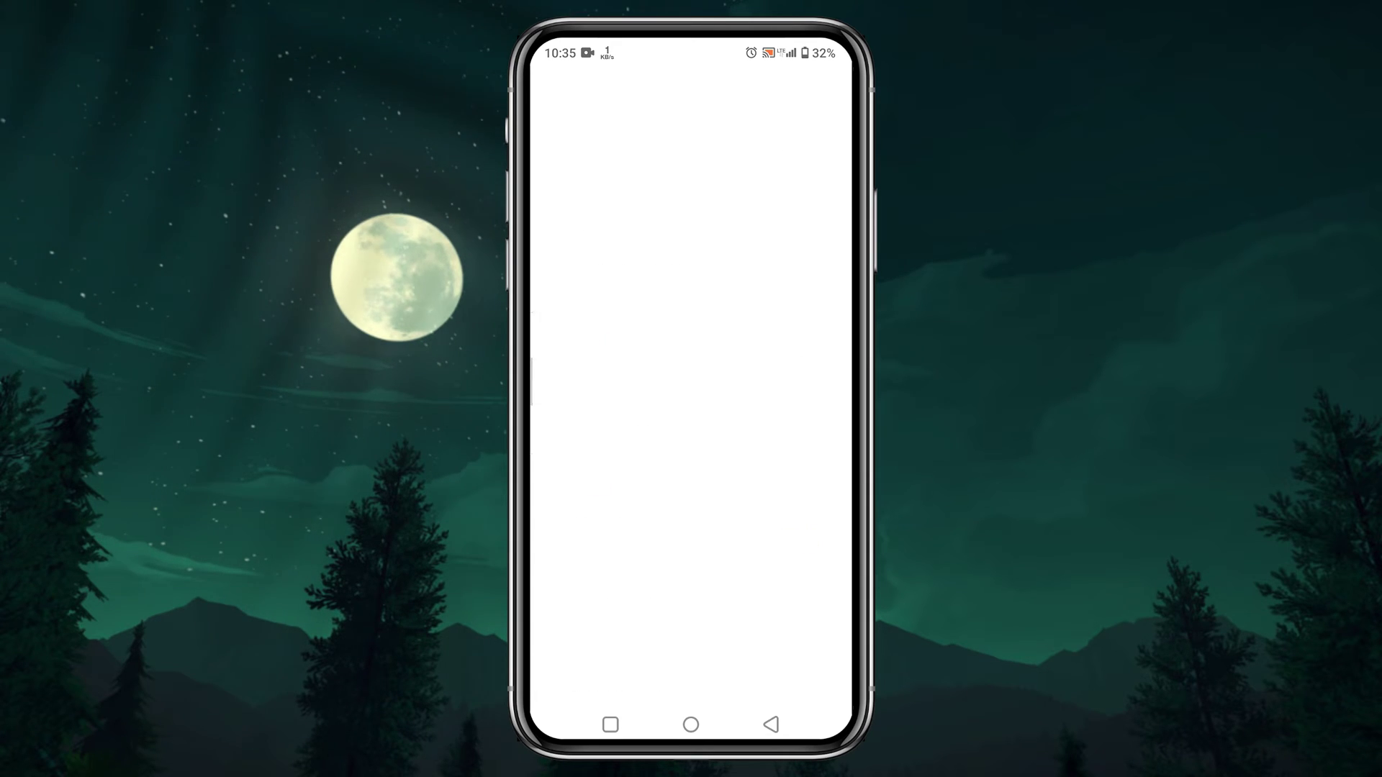
pyautogui.click(619, 331)
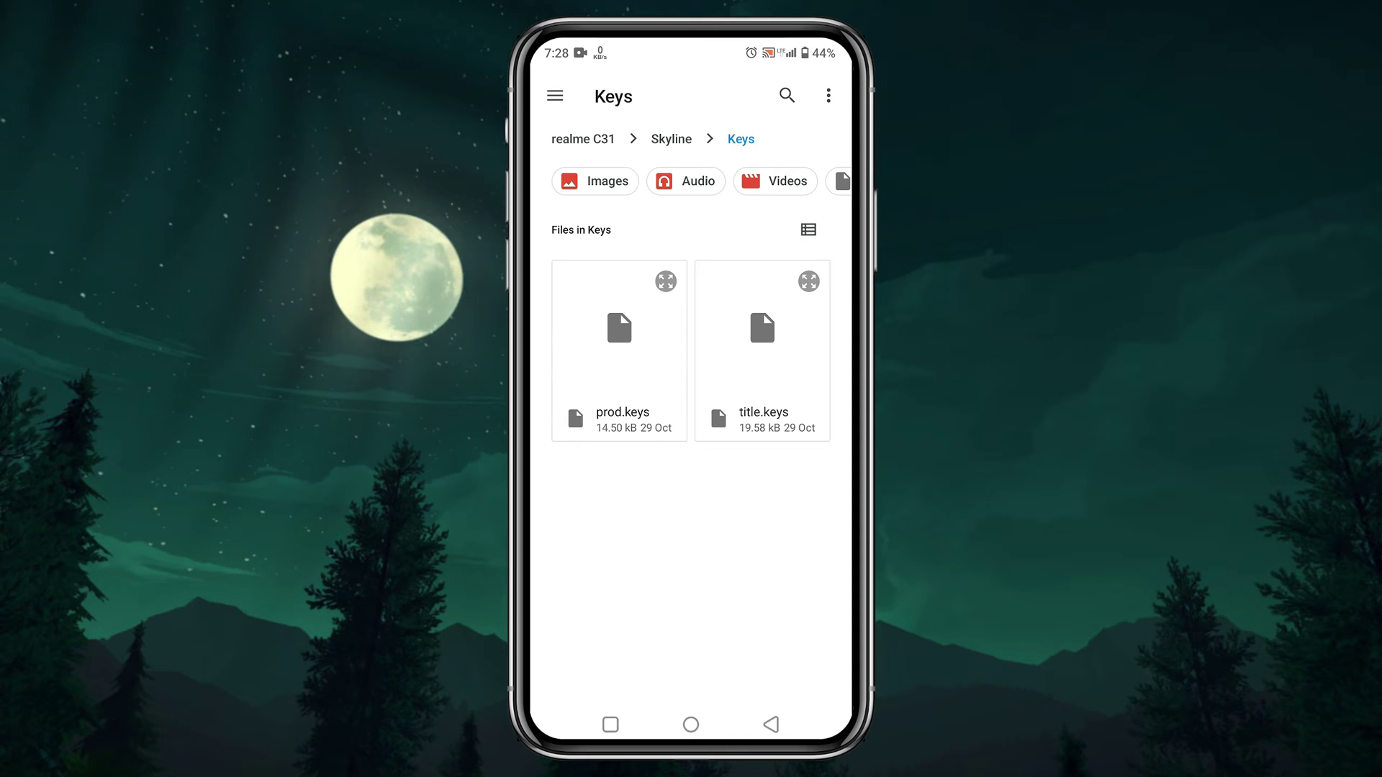
pyautogui.click(619, 351)
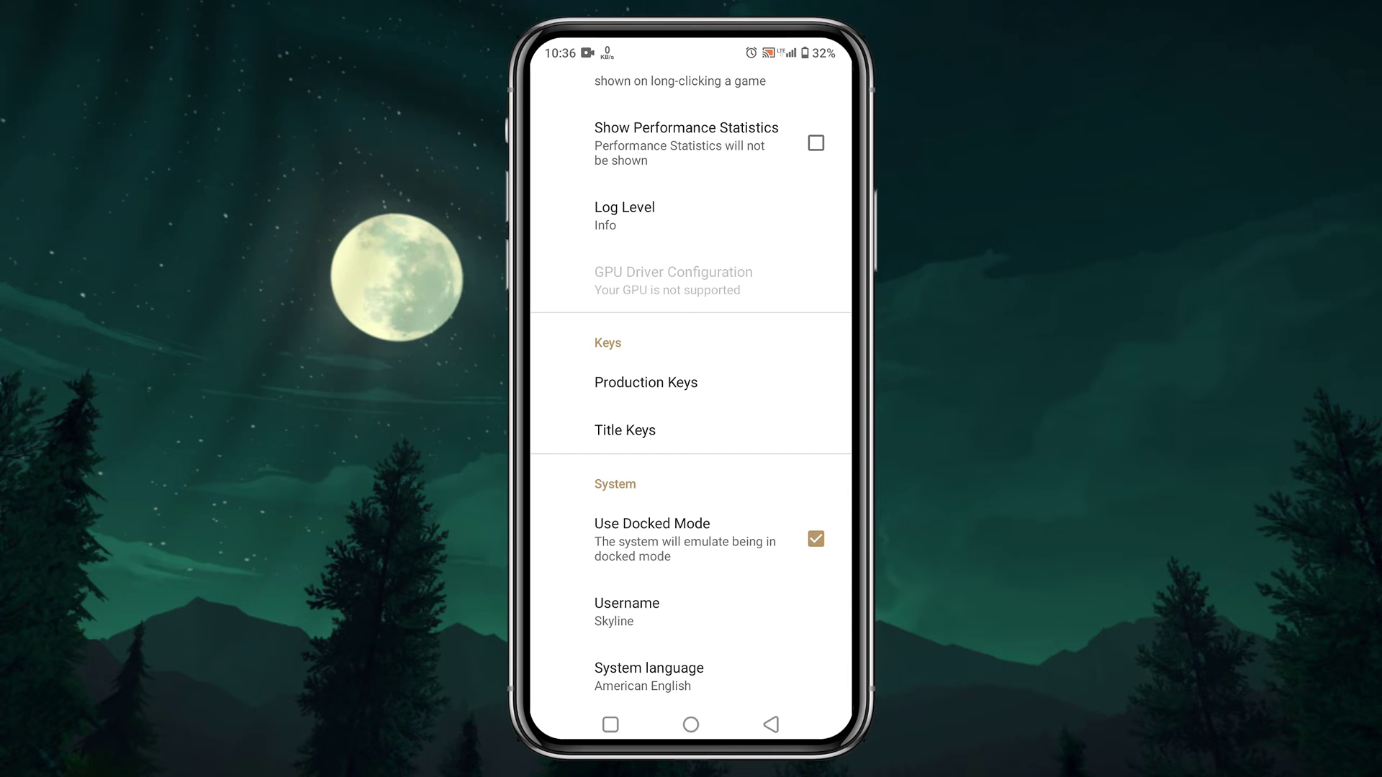
# Step: Import title.keys as the title keys and return to the game list
pyautogui.click(626, 429)
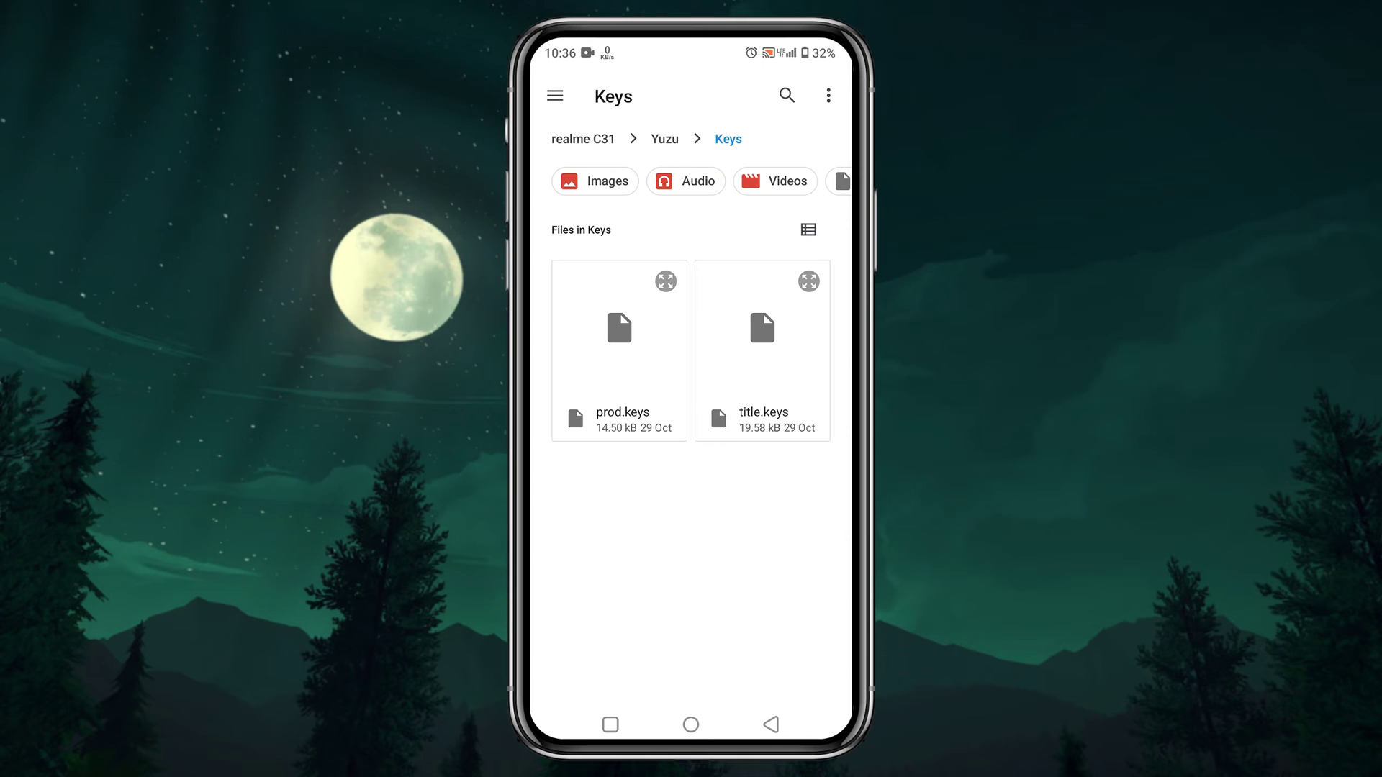
pyautogui.click(763, 351)
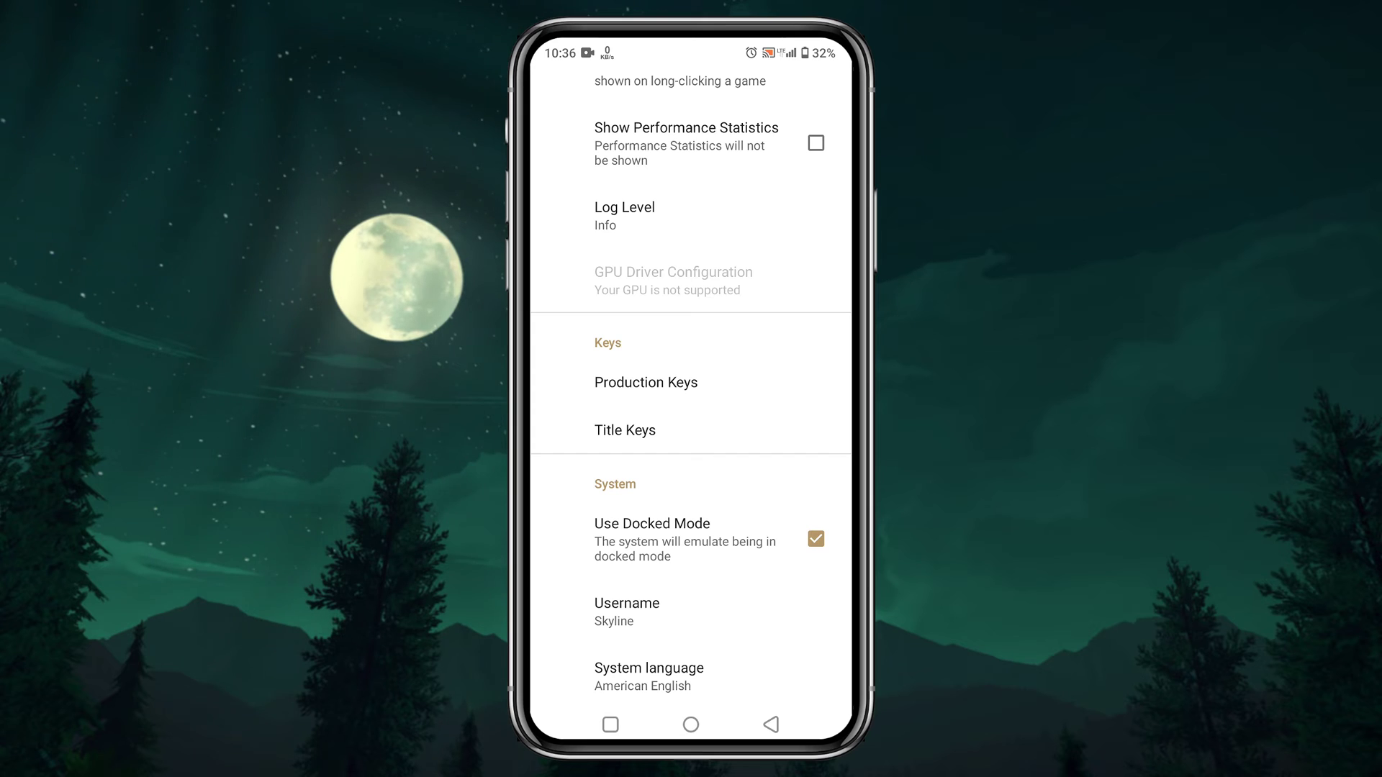
pyautogui.click(769, 724)
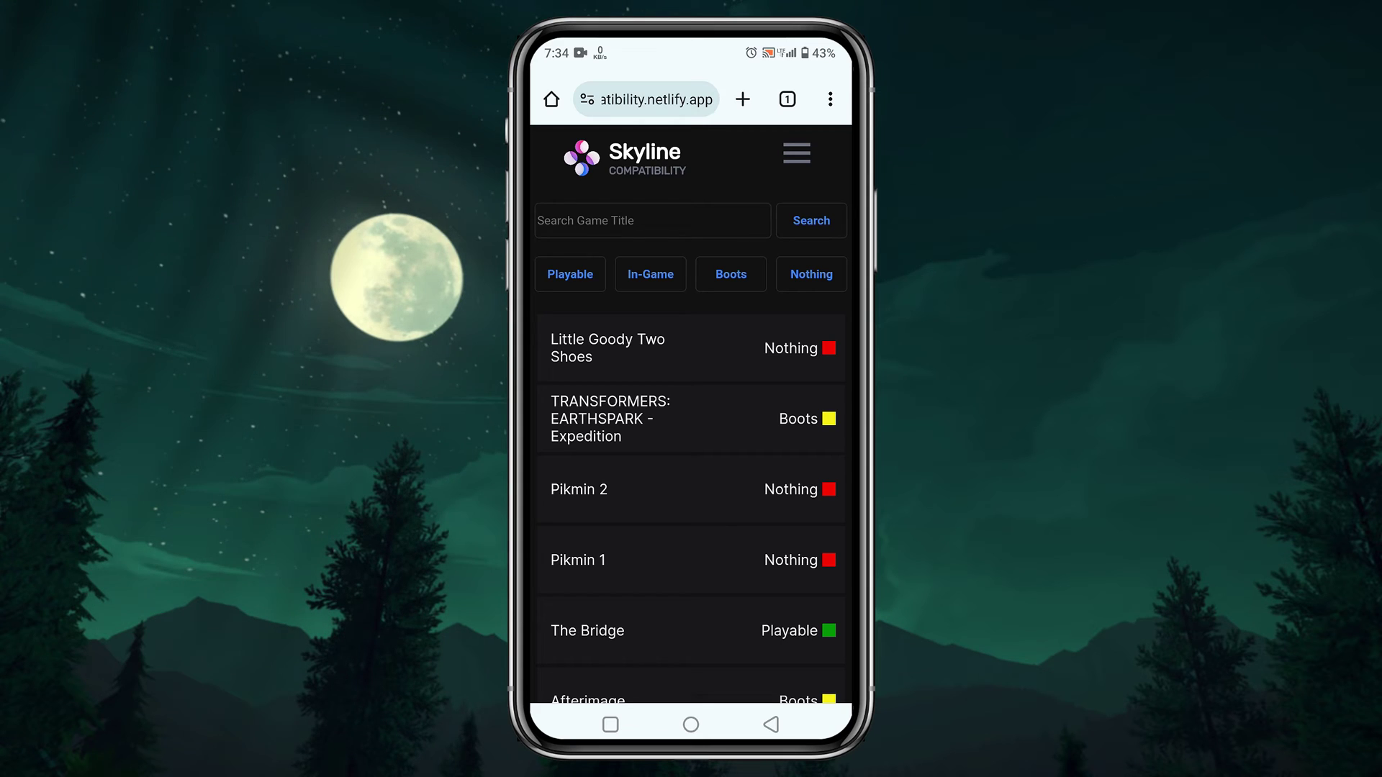
# Step: Filter the Skyline Compatibility list to show only Playable titles
pyautogui.click(571, 274)
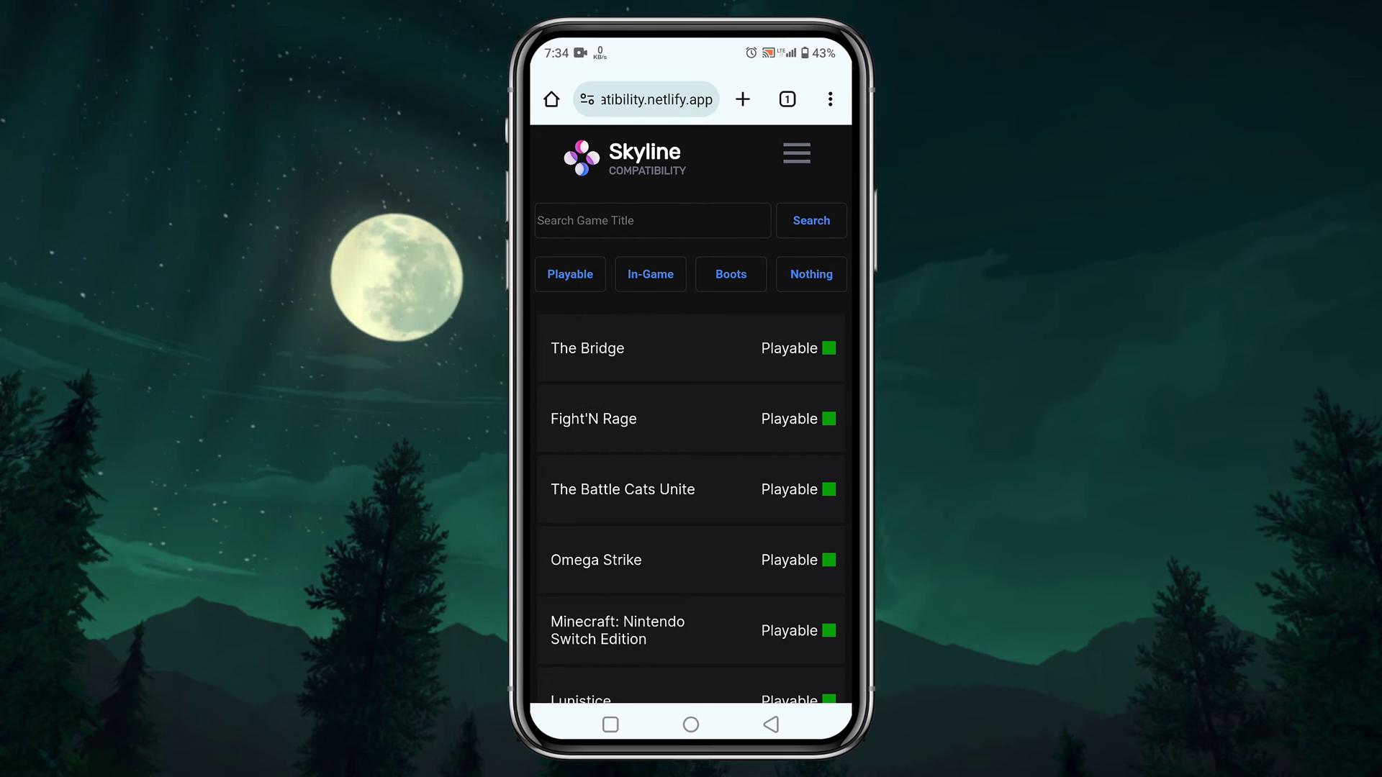
pyautogui.scroll(-8, 691, 432)
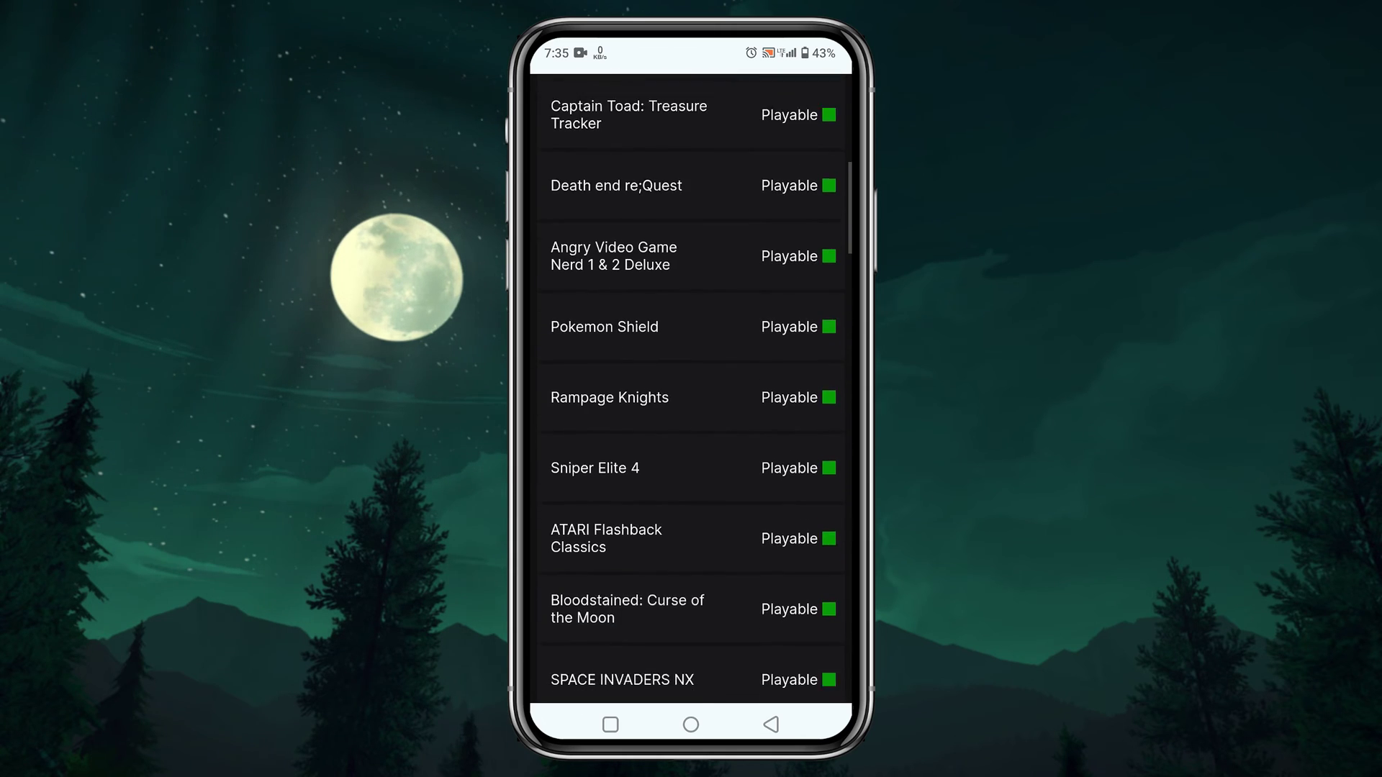
pyautogui.scroll(-3, 691, 432)
pyautogui.scroll(-10, 690, 389)
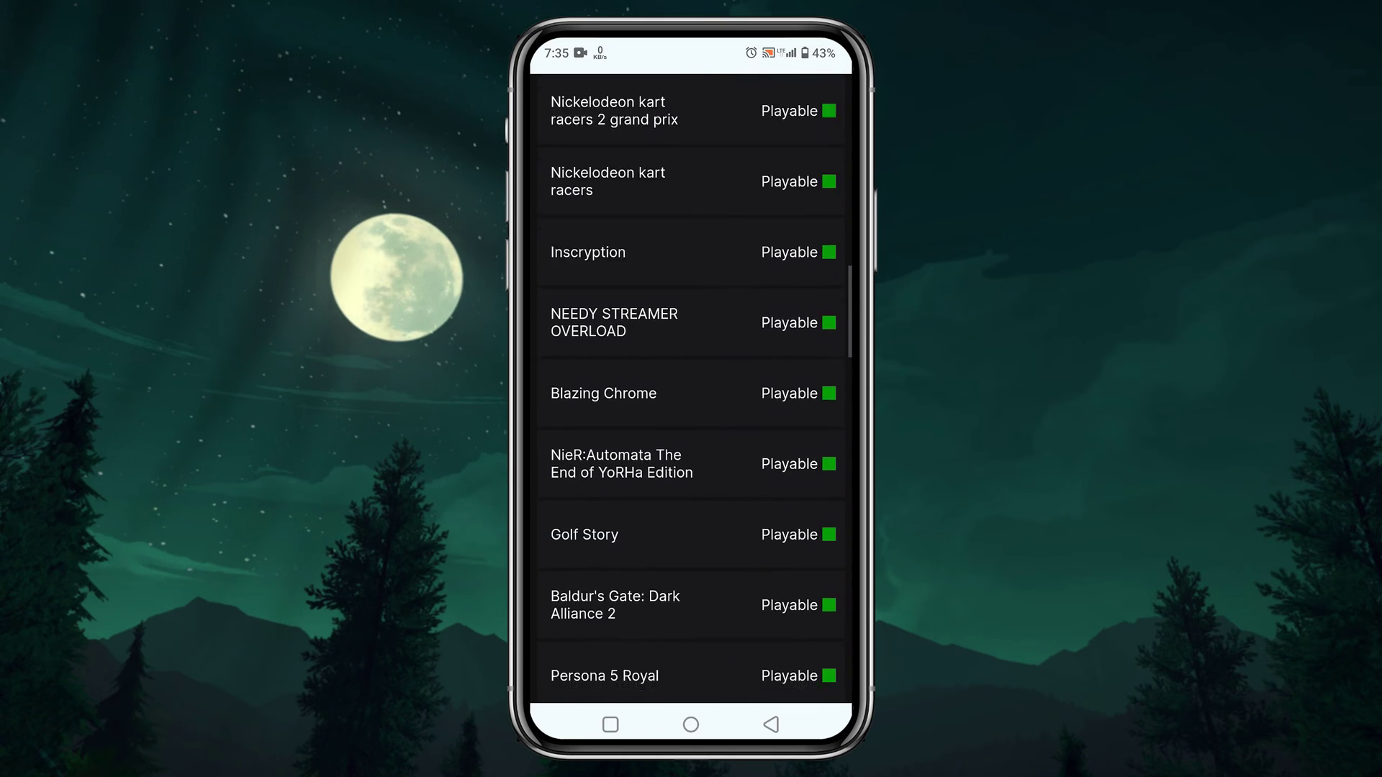
pyautogui.scroll(-10, 691, 389)
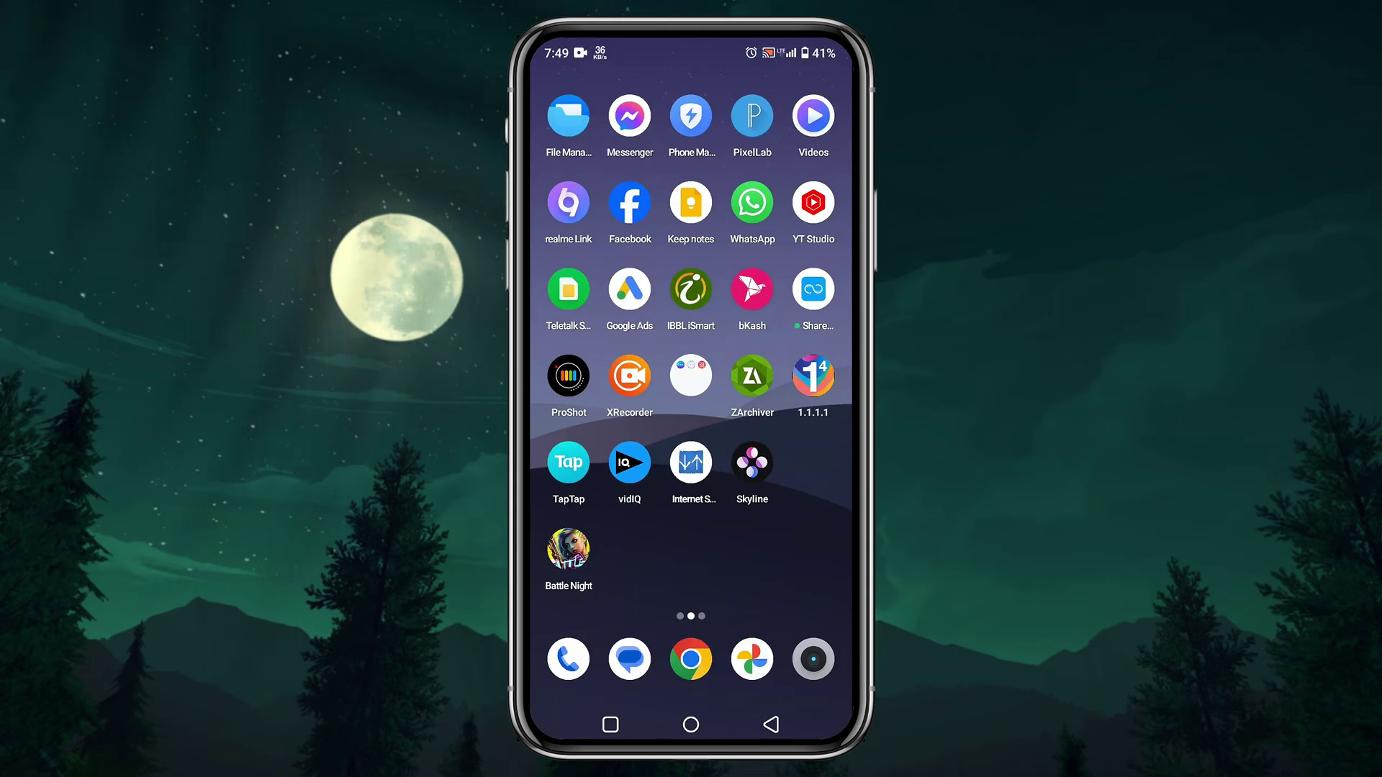
# Step: In File Manager's Download folder, select the .nsp game files and start moving them
pyautogui.click(568, 116)
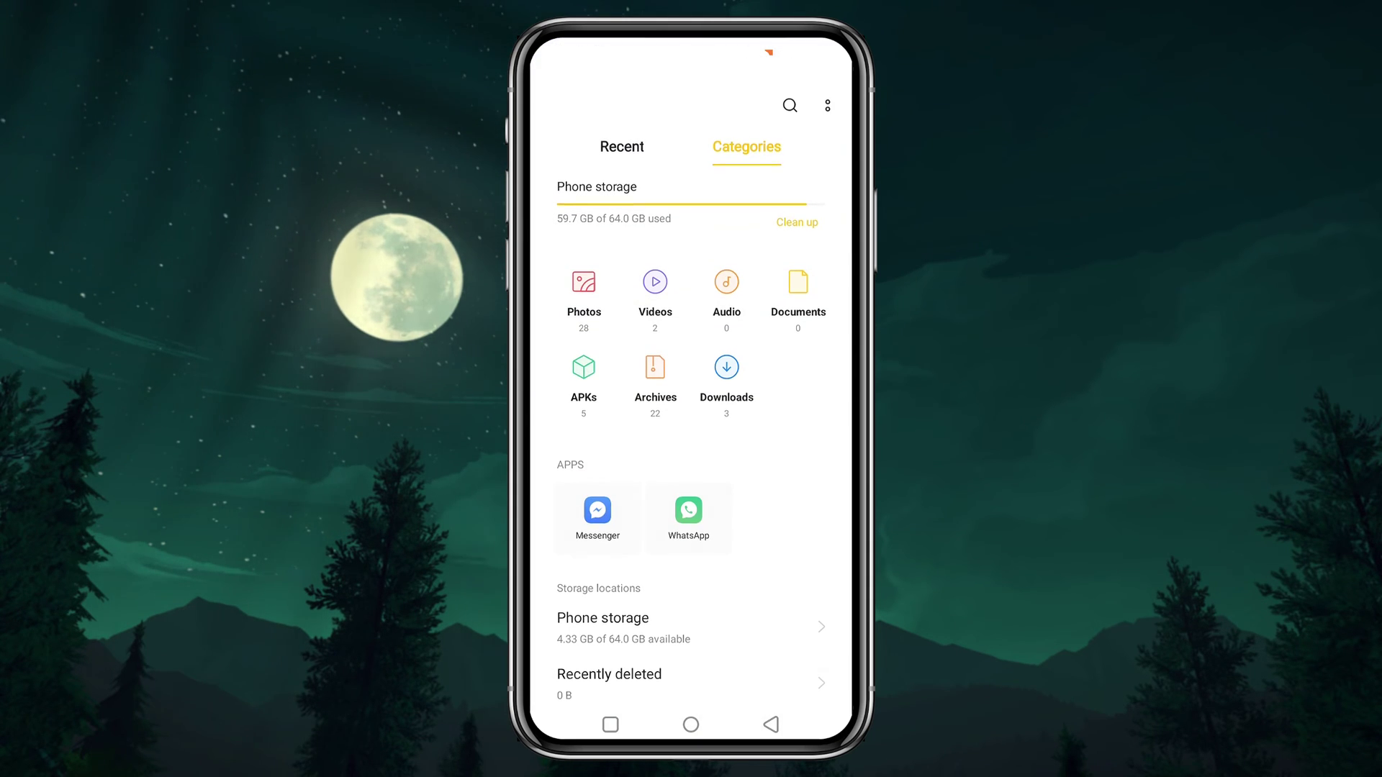
pyautogui.click(648, 627)
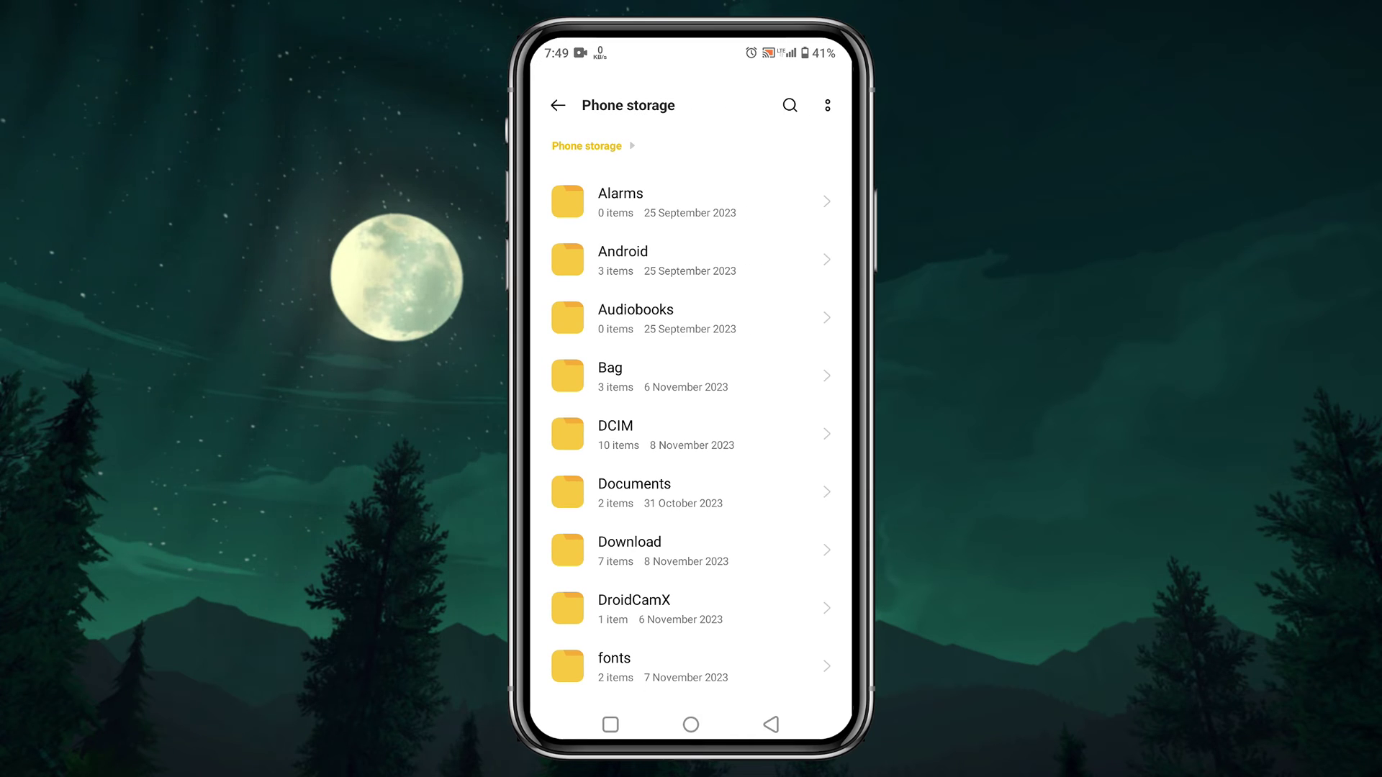
pyautogui.click(691, 550)
pyautogui.click(692, 434)
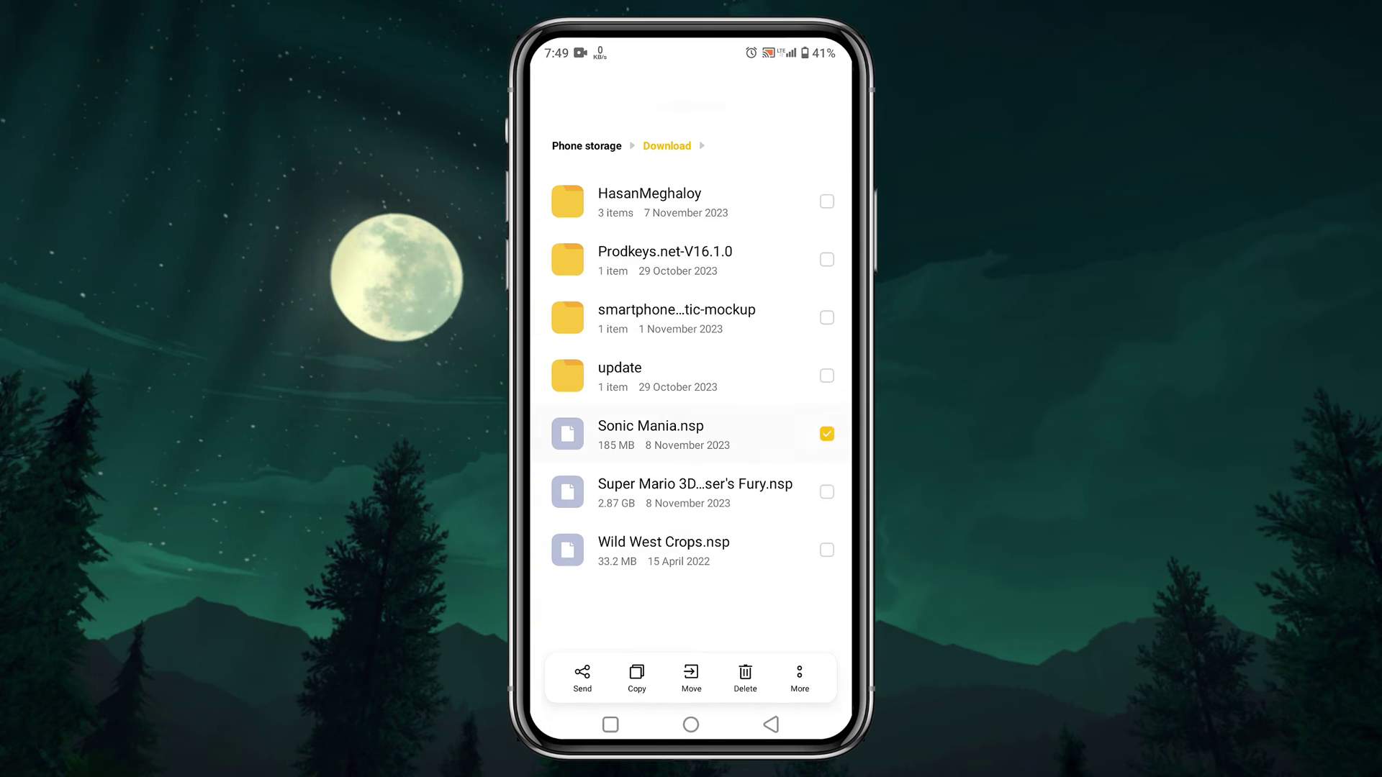
pyautogui.click(823, 492)
pyautogui.click(691, 663)
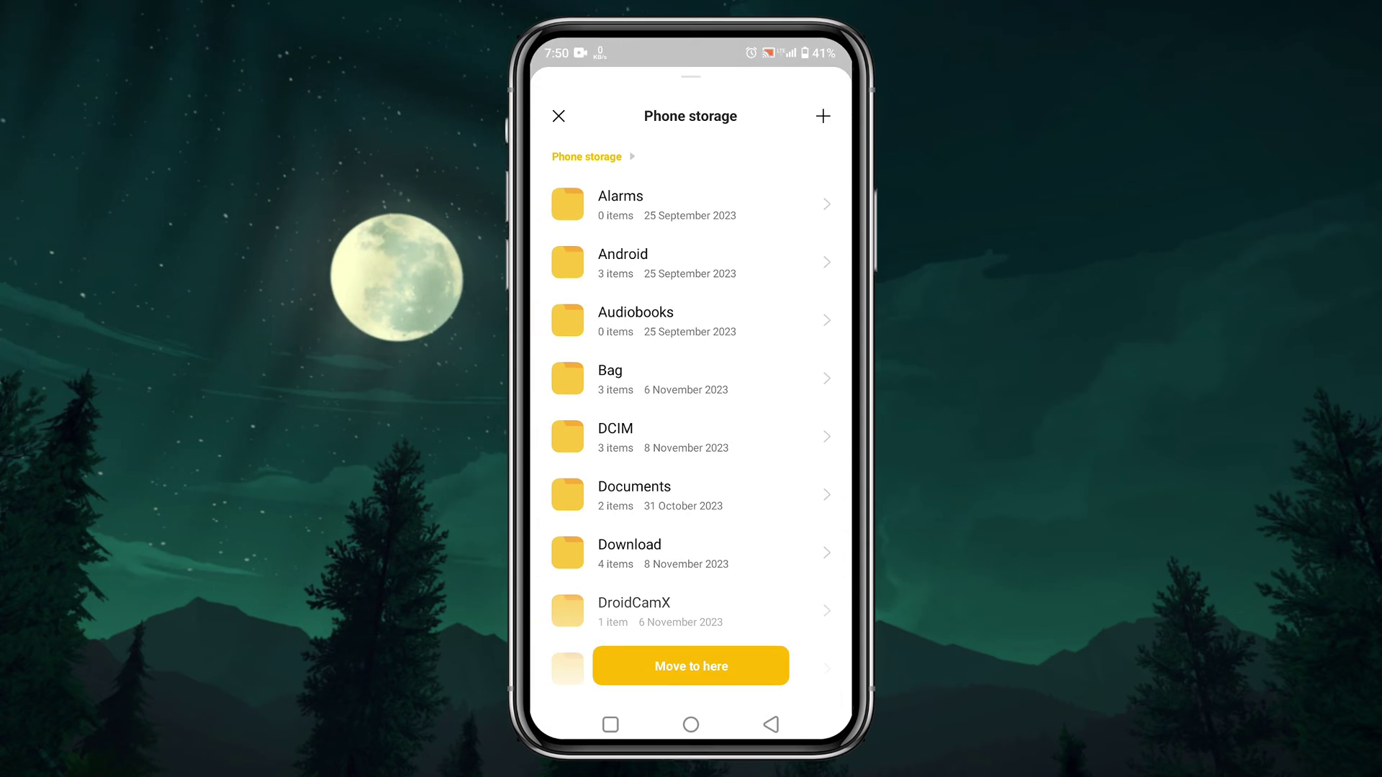
pyautogui.scroll(-5, 691, 433)
pyautogui.scroll(-5, 691, 433)
pyautogui.scroll(-5, 691, 432)
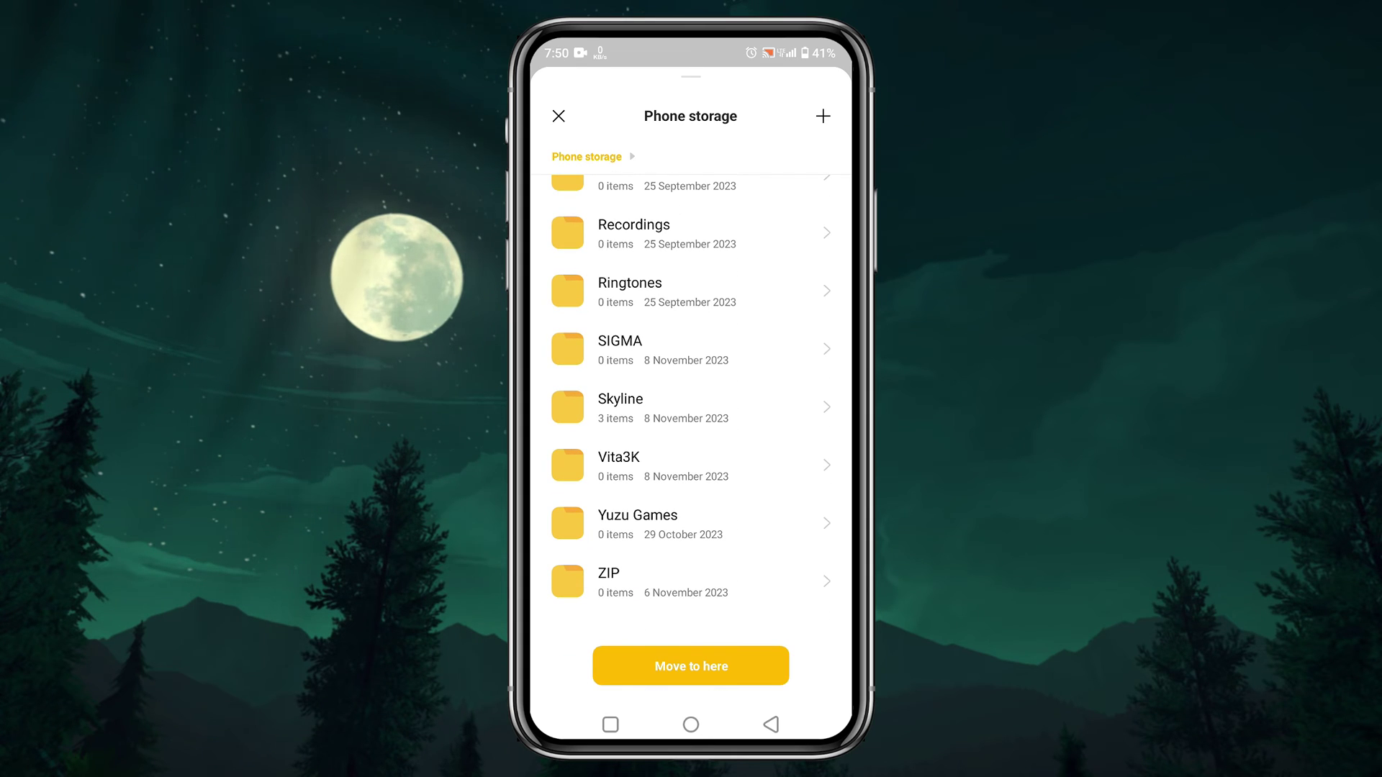
# Step: Move the selected game files into Skyline > Games
pyautogui.click(692, 408)
pyautogui.click(691, 262)
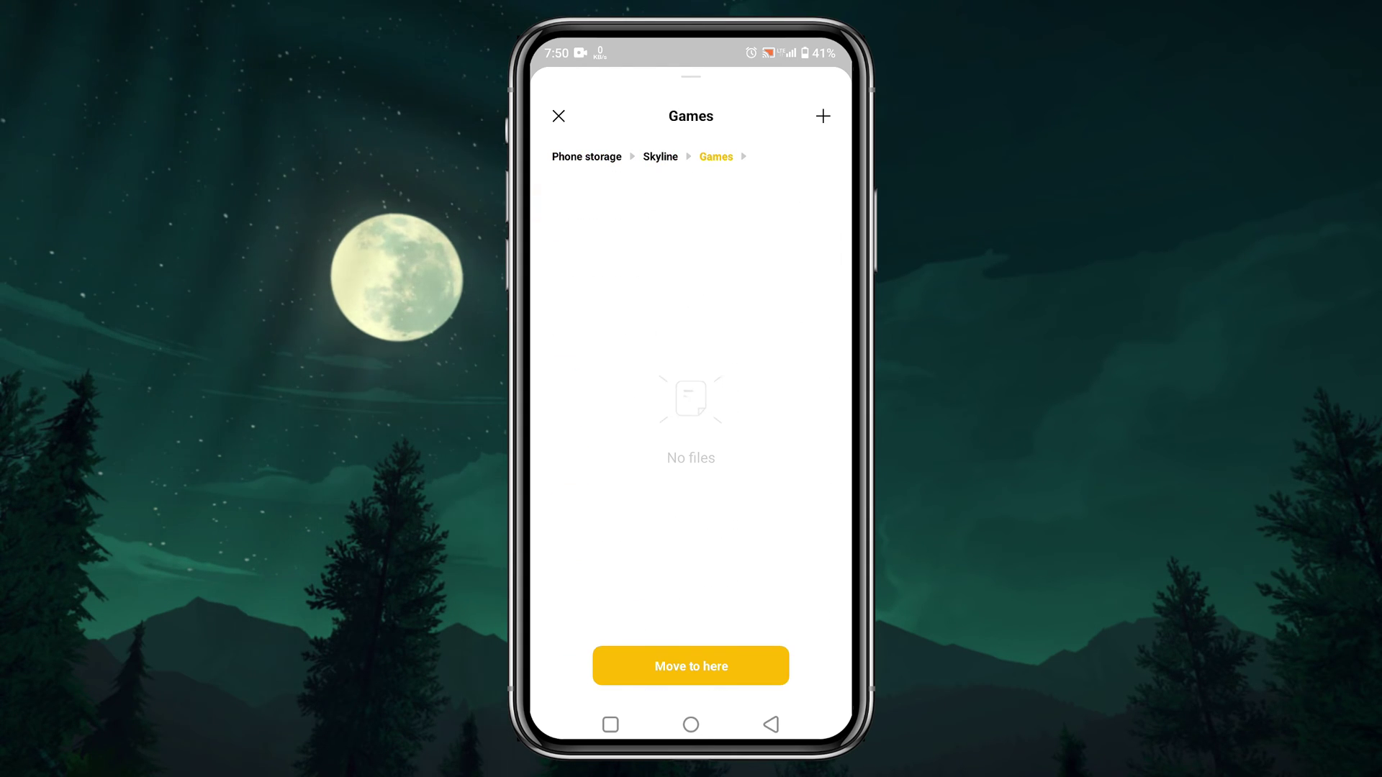
pyautogui.click(691, 666)
pyautogui.click(809, 611)
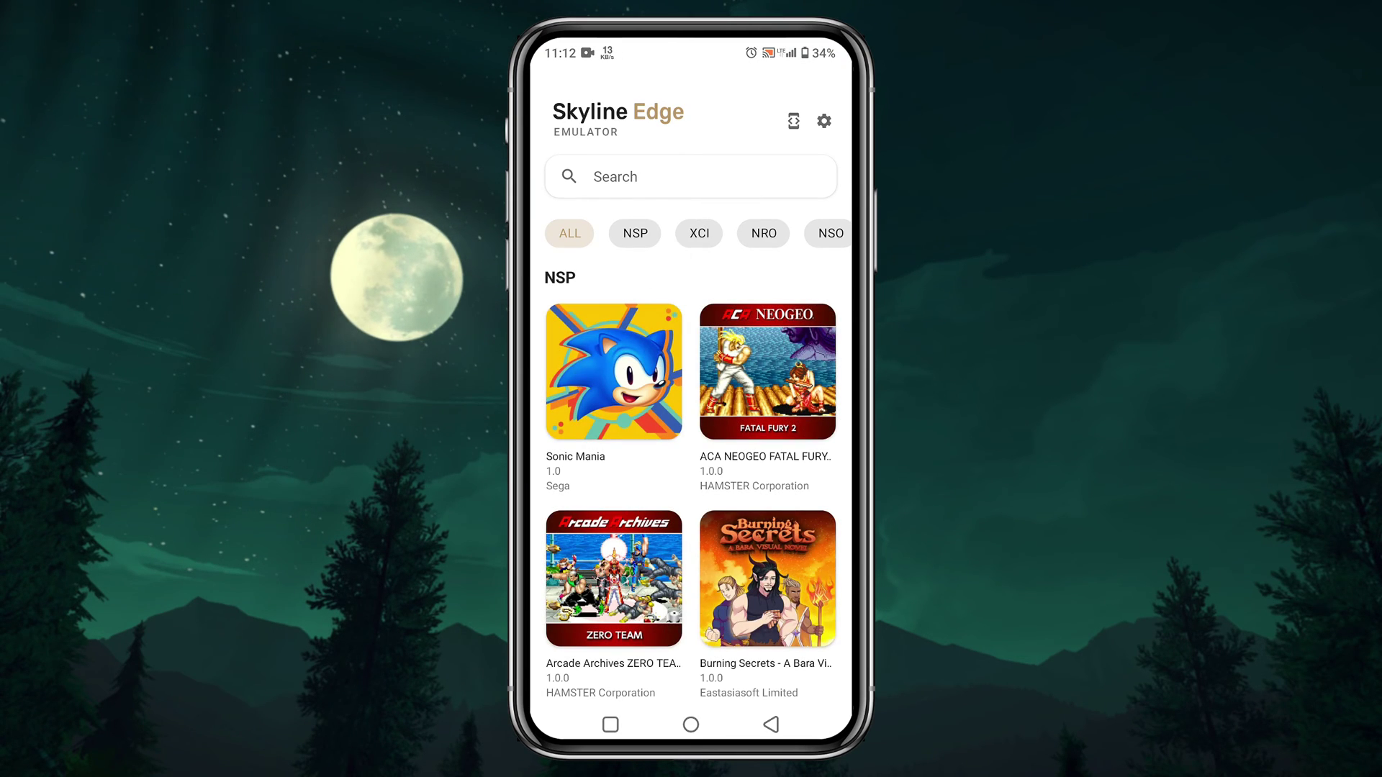
pyautogui.scroll(-5, 690, 432)
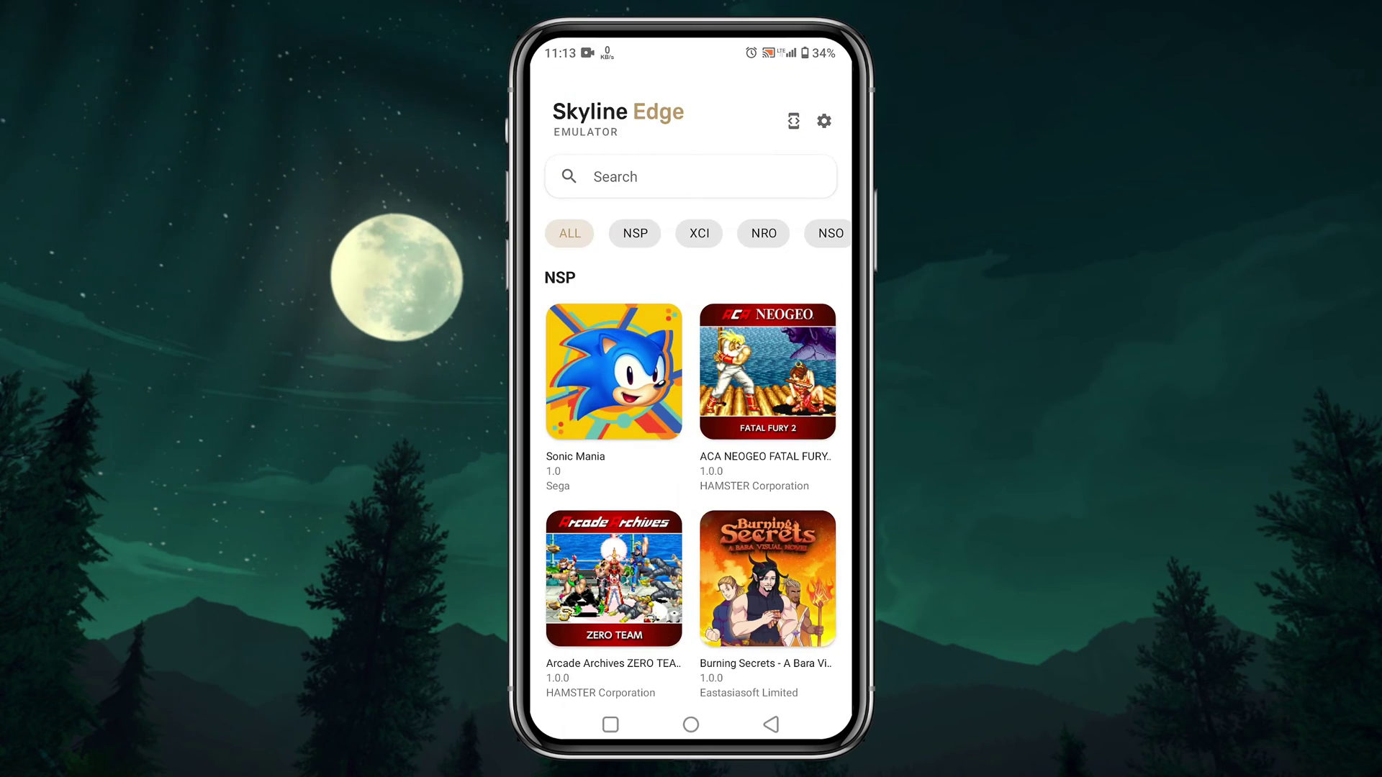
# Step: Enable Always Show Game Information and Show Performance Statistics, and turn off Use Docked Mode
pyautogui.click(824, 121)
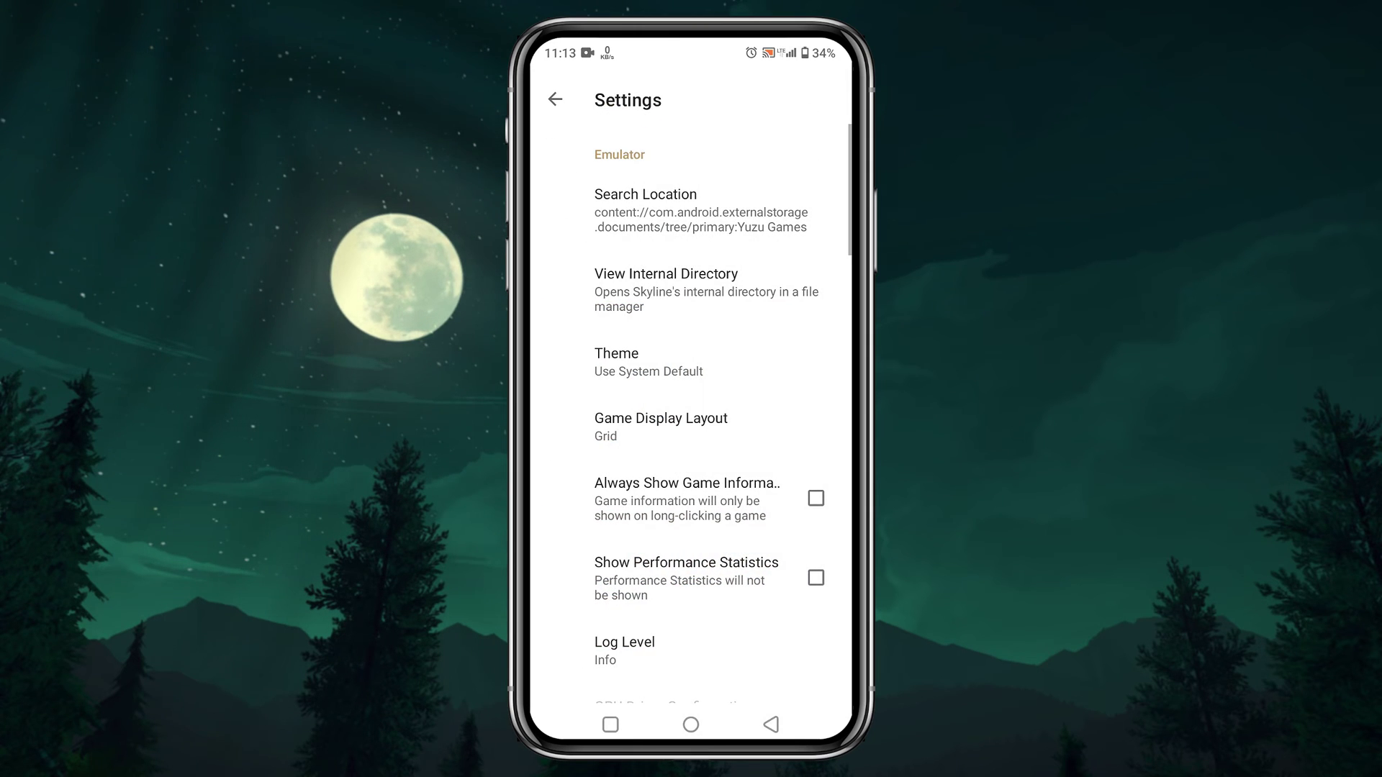
pyautogui.scroll(-4, 692, 432)
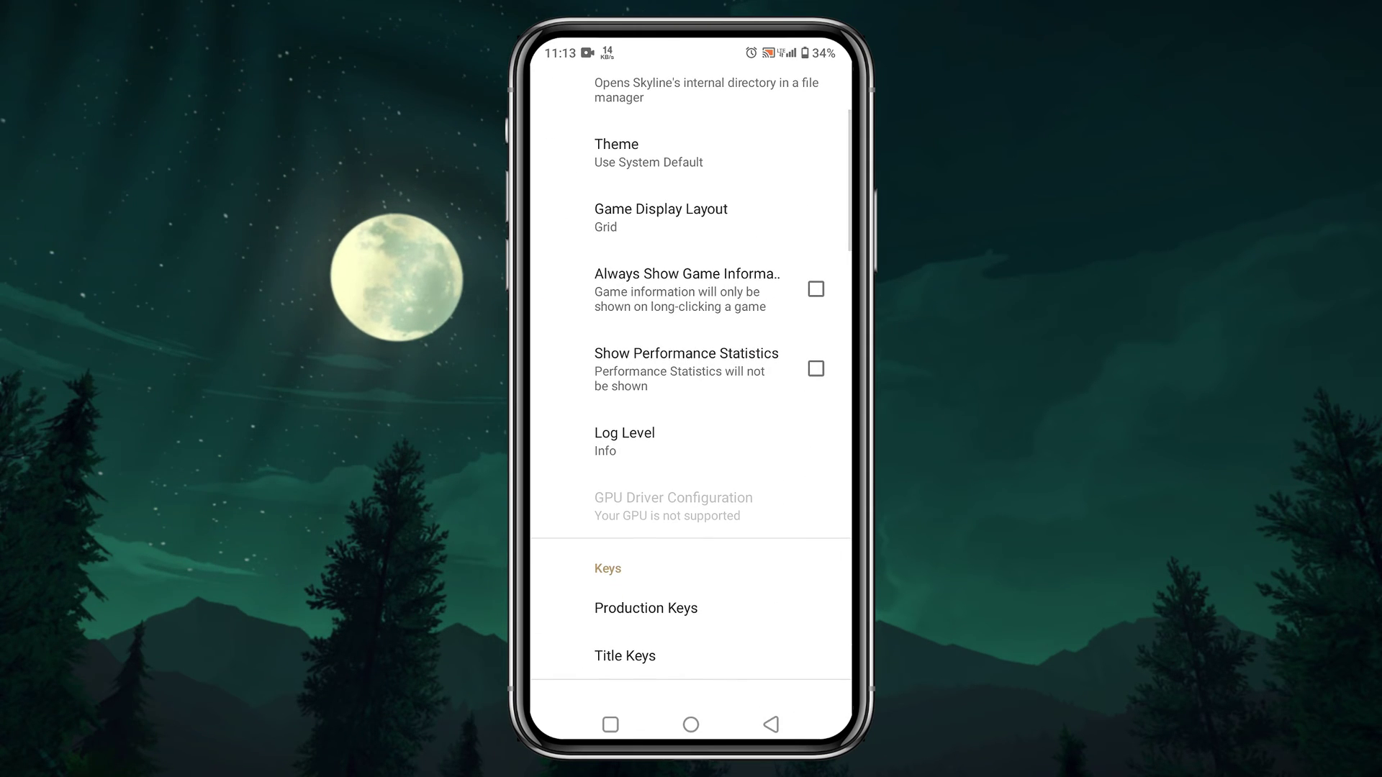
pyautogui.click(815, 289)
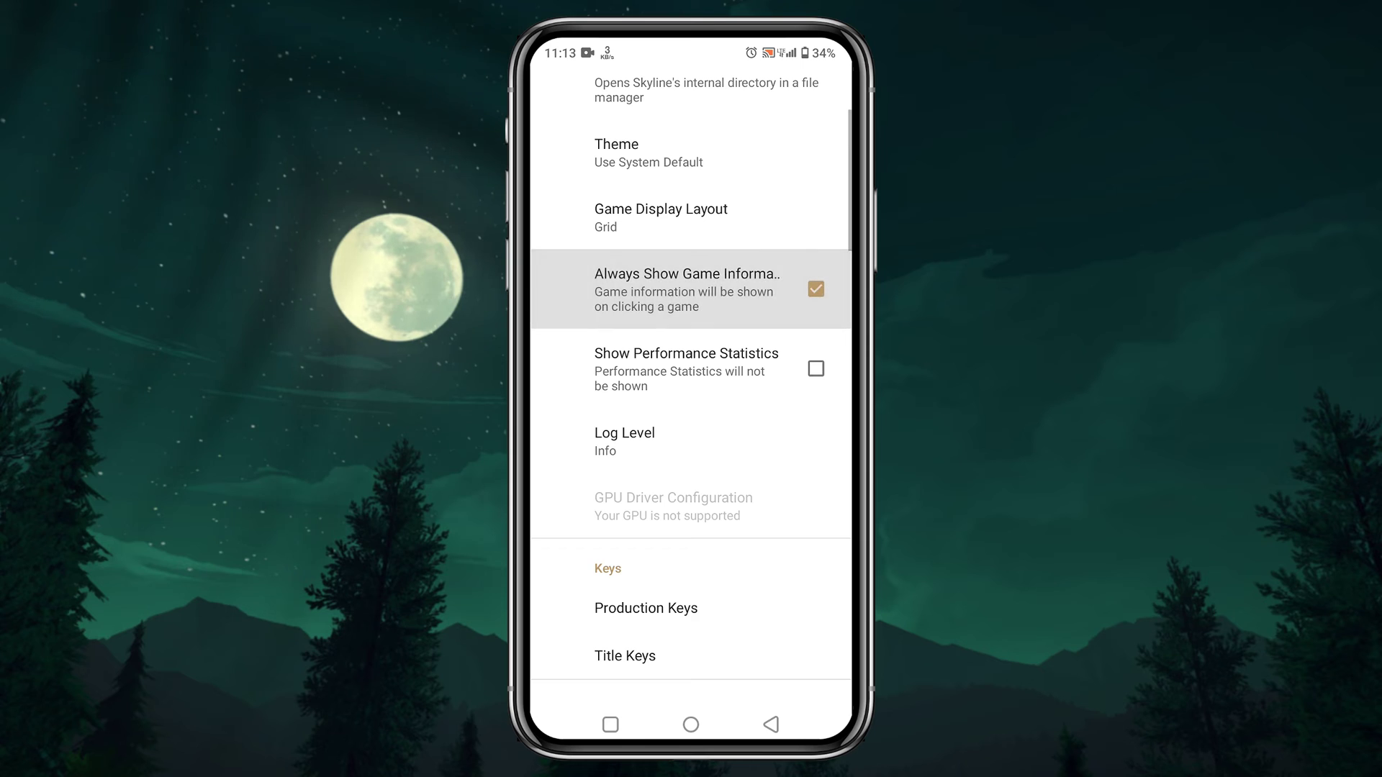
pyautogui.click(815, 370)
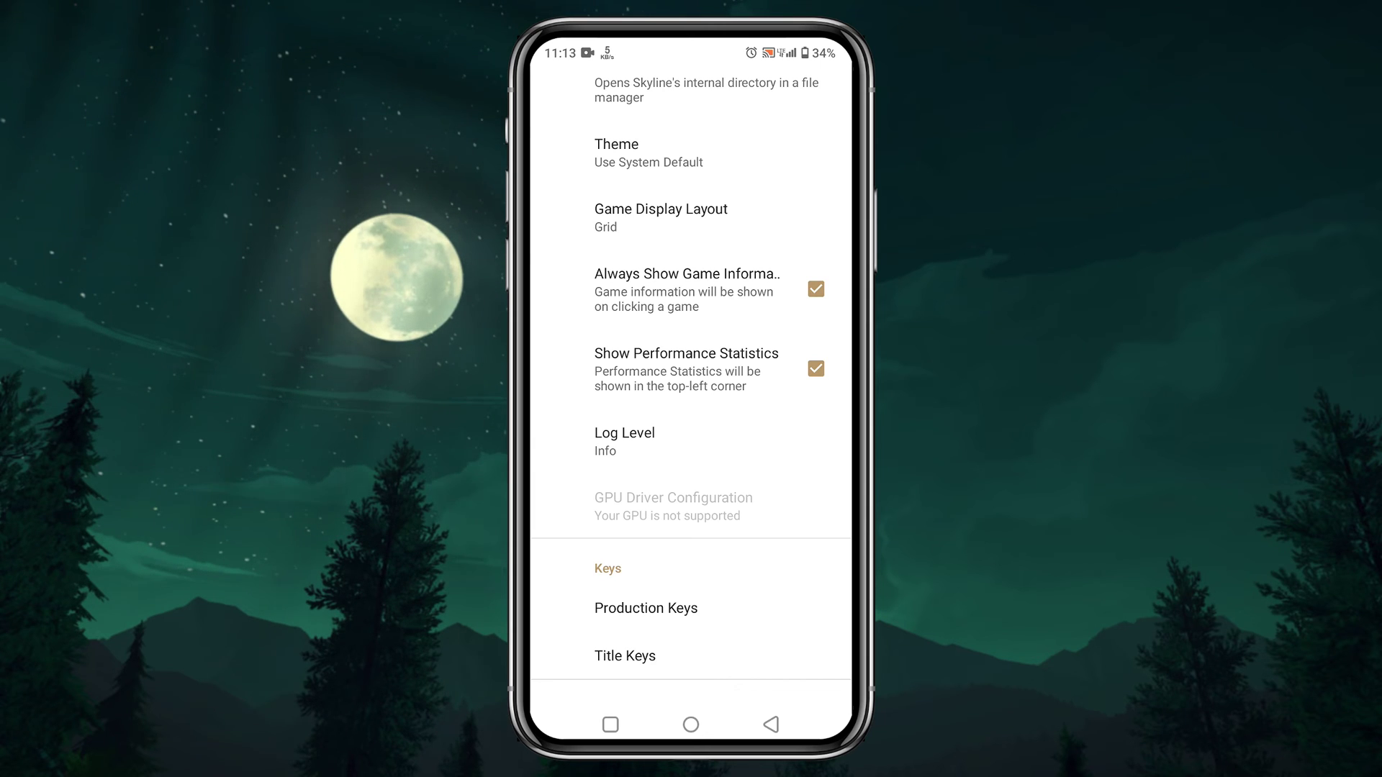
pyautogui.scroll(-3, 690, 432)
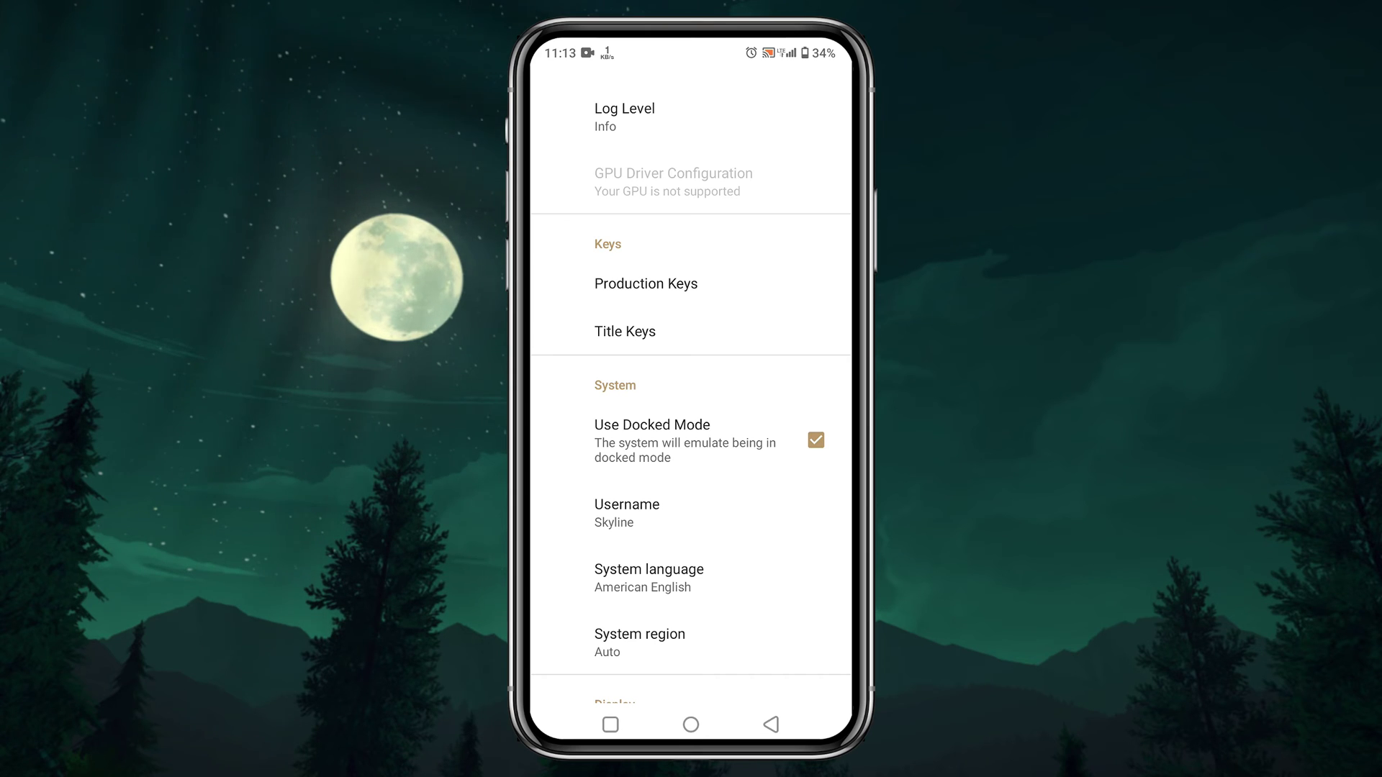
pyautogui.click(816, 442)
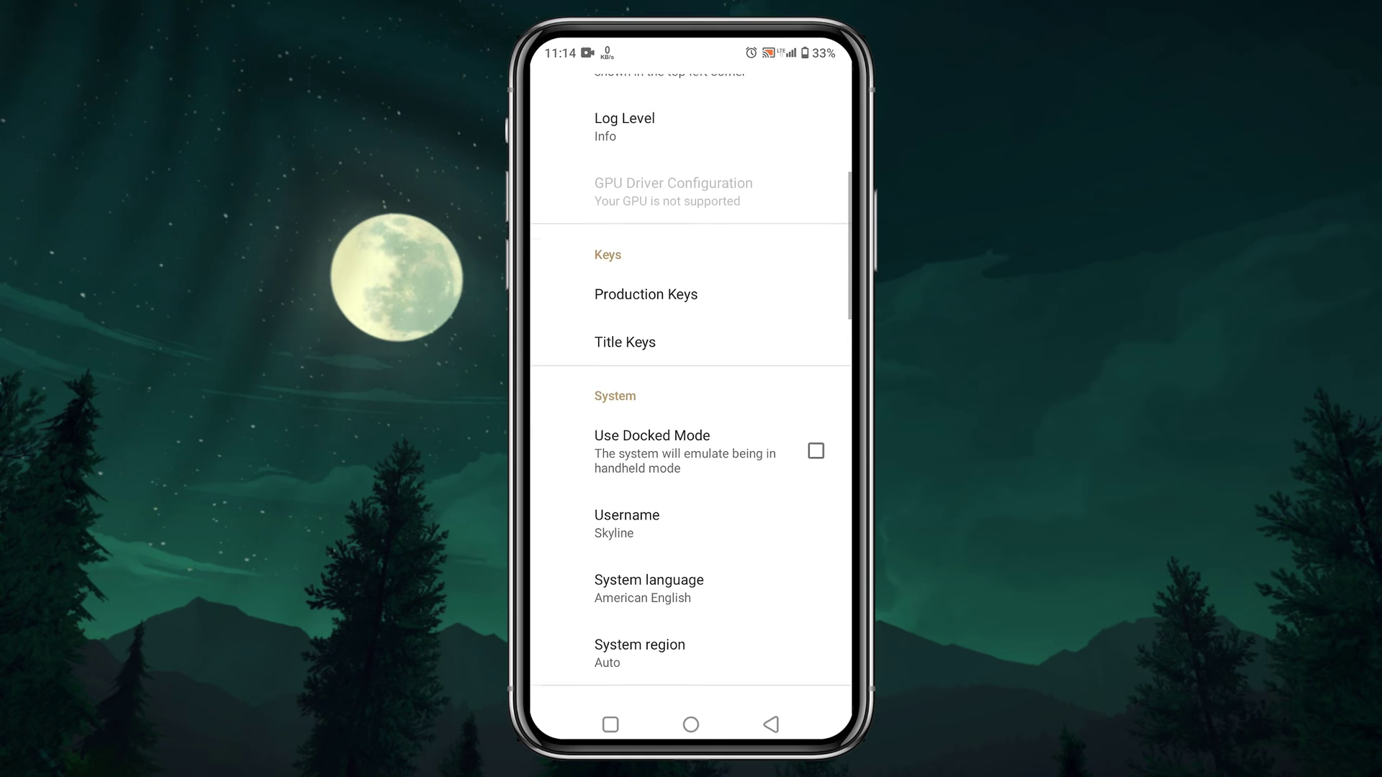
pyautogui.scroll(-2, 692, 432)
pyautogui.scroll(-1, 691, 433)
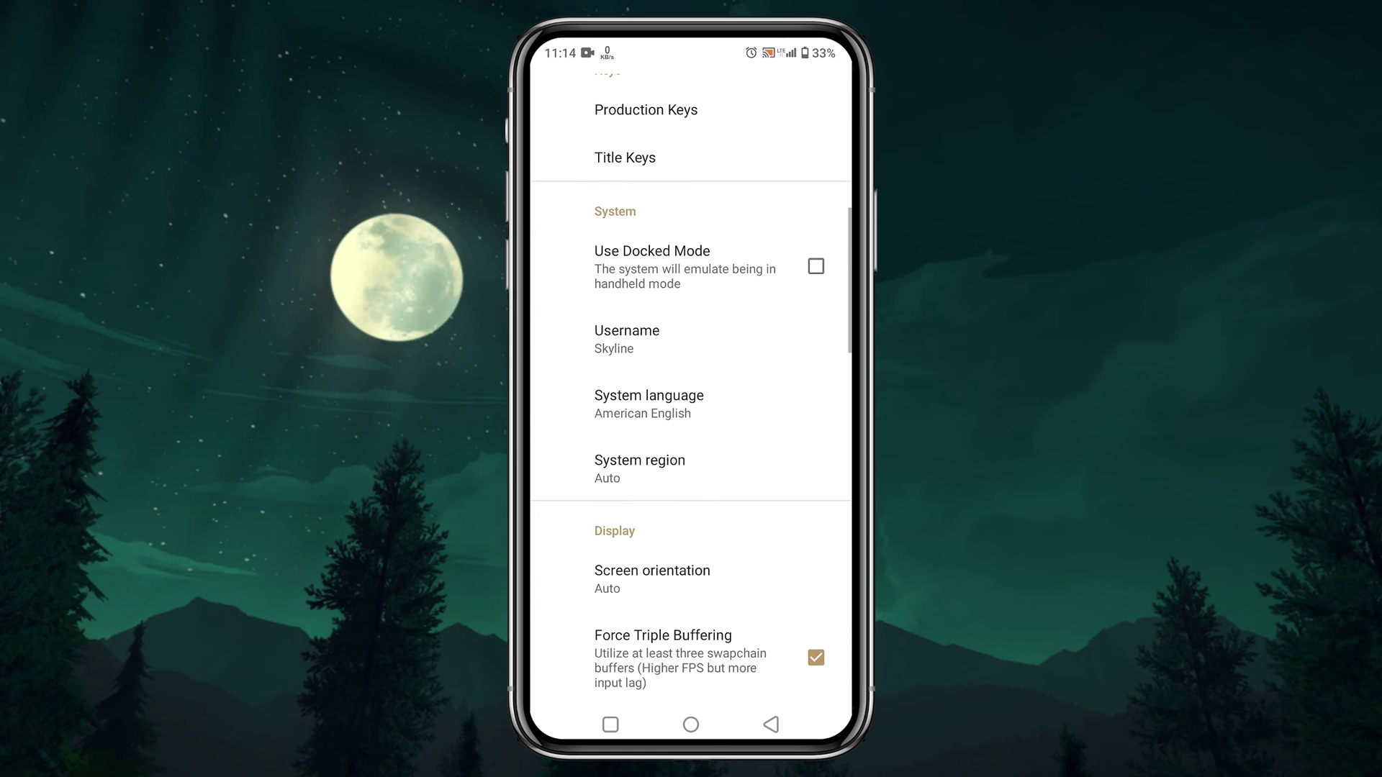
pyautogui.scroll(-3, 692, 485)
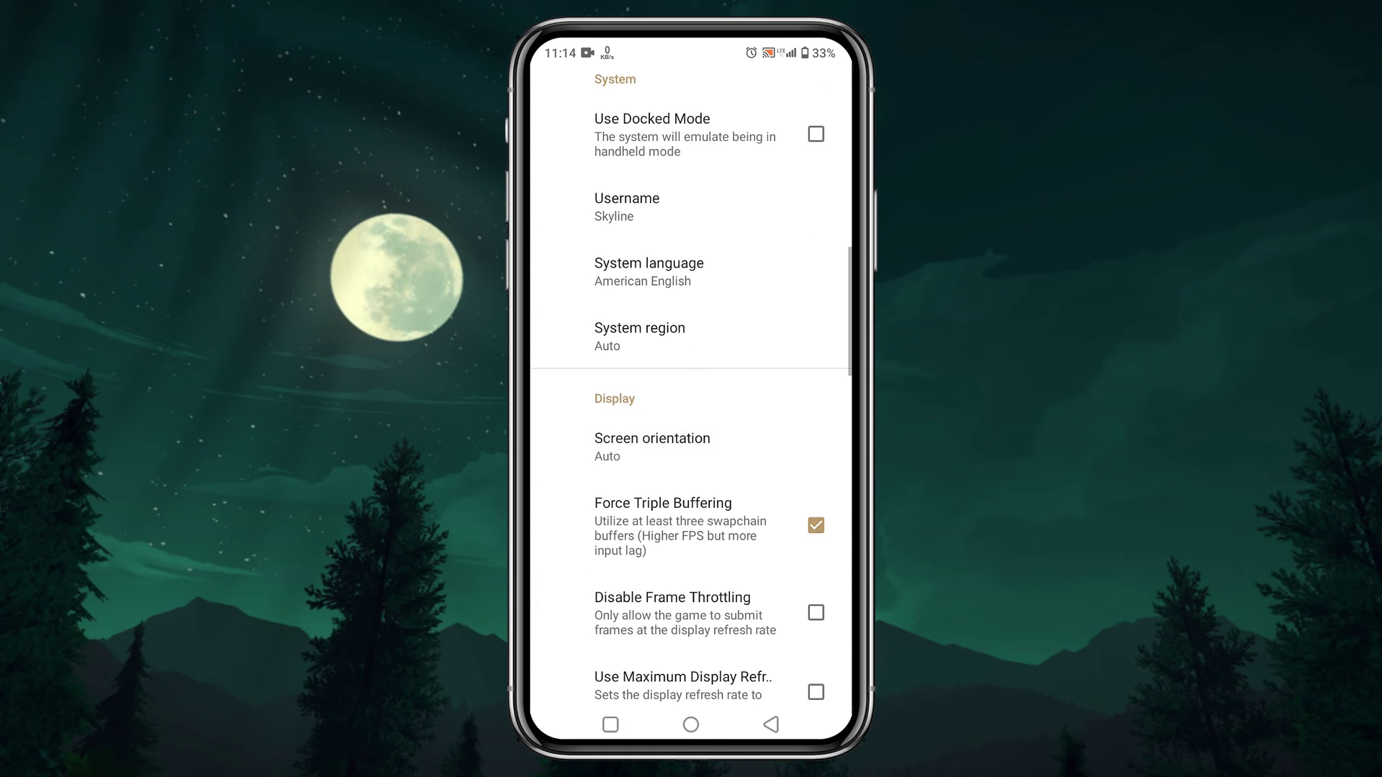
pyautogui.scroll(-3, 691, 432)
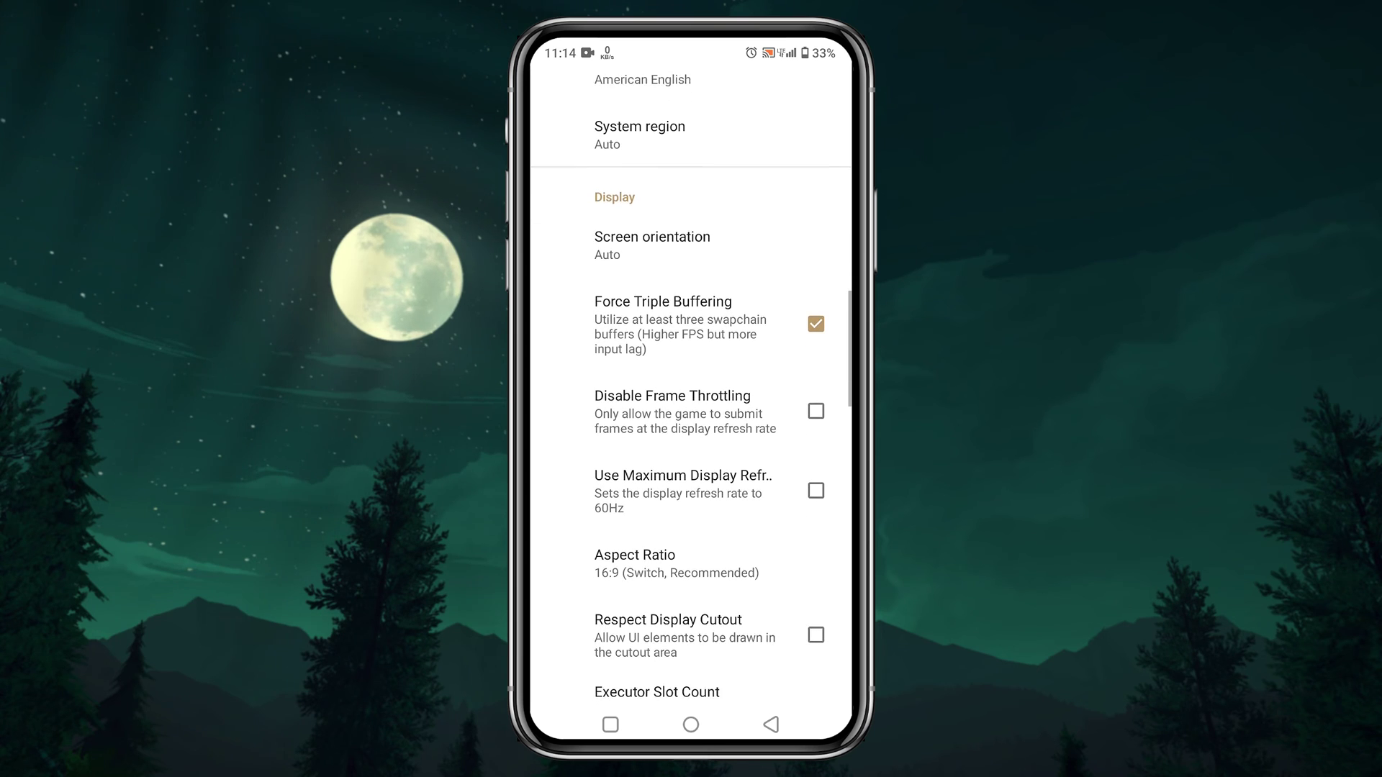
pyautogui.scroll(-2, 691, 432)
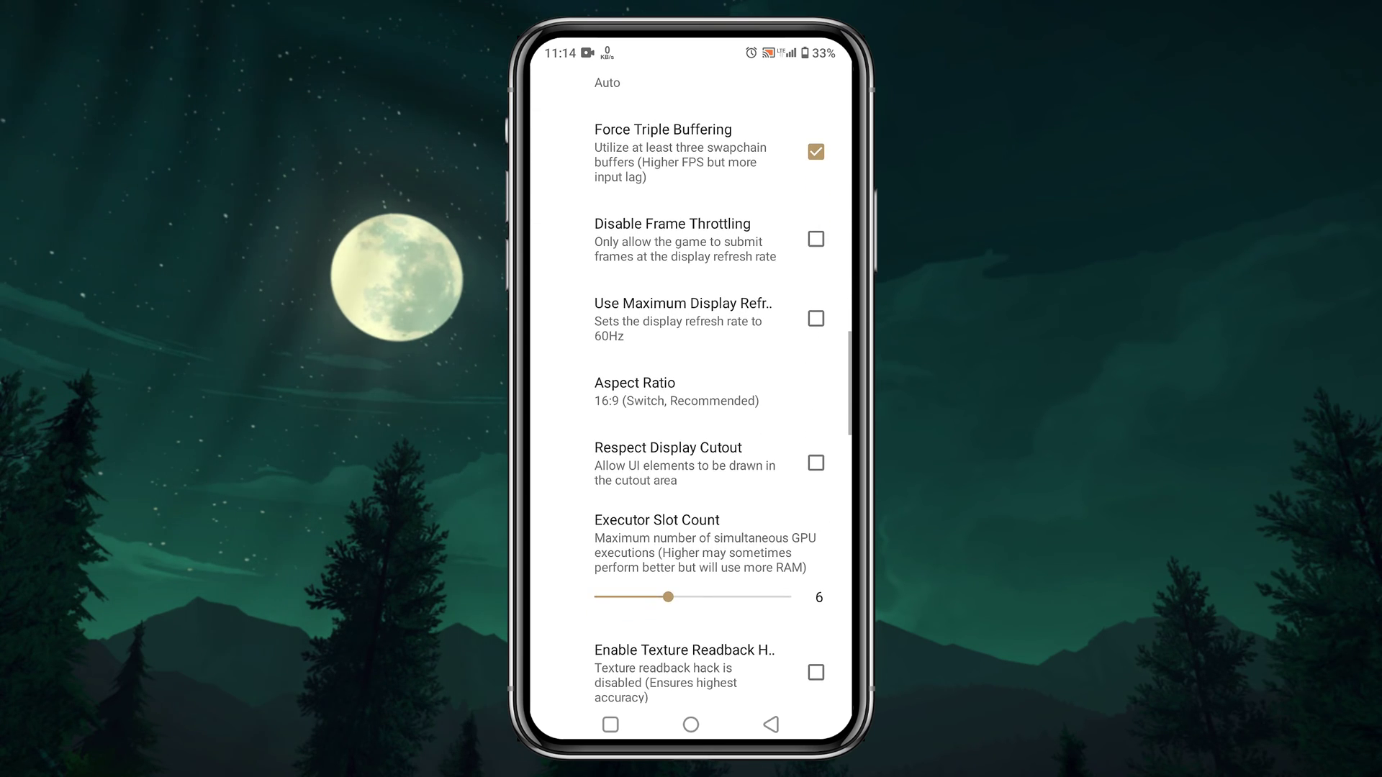
pyautogui.scroll(-3, 691, 432)
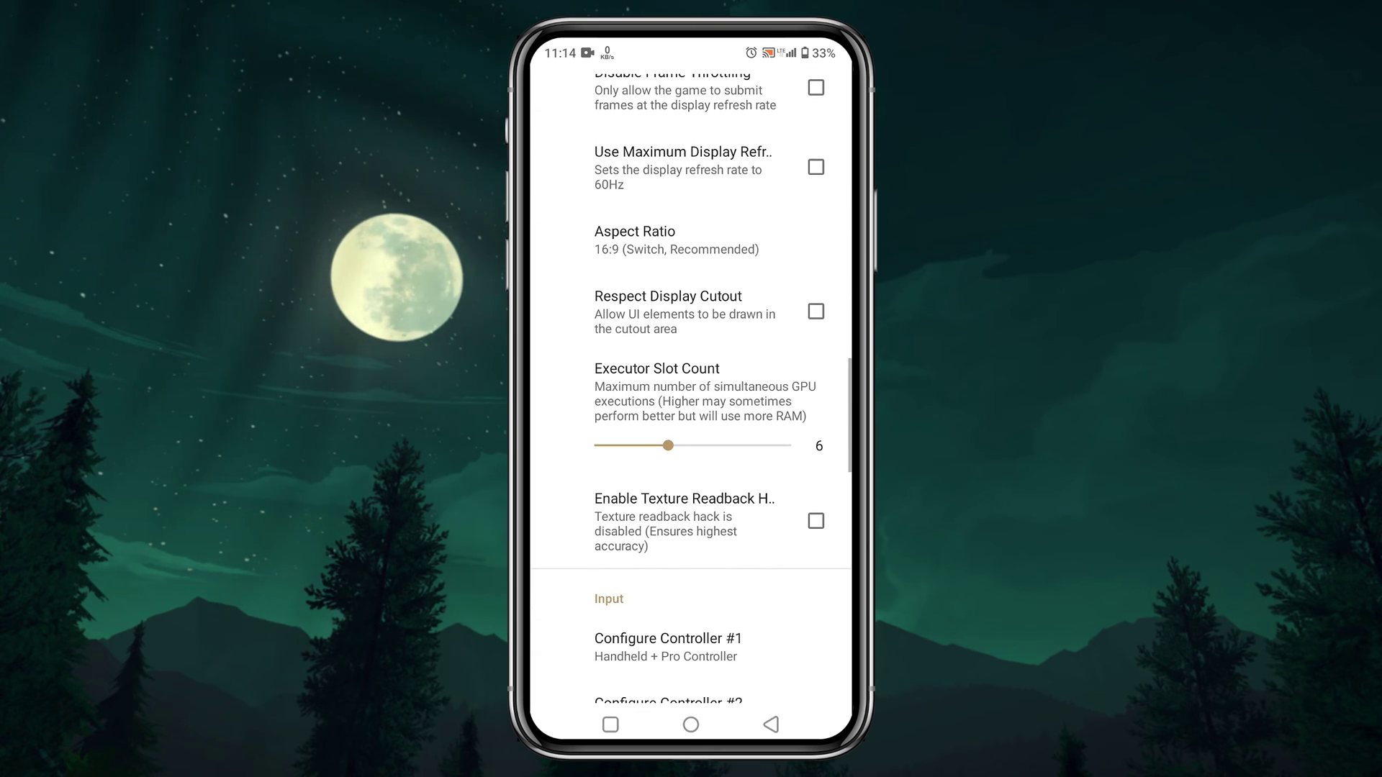
pyautogui.scroll(-2, 692, 432)
pyautogui.scroll(-2, 691, 432)
pyautogui.scroll(-2, 690, 432)
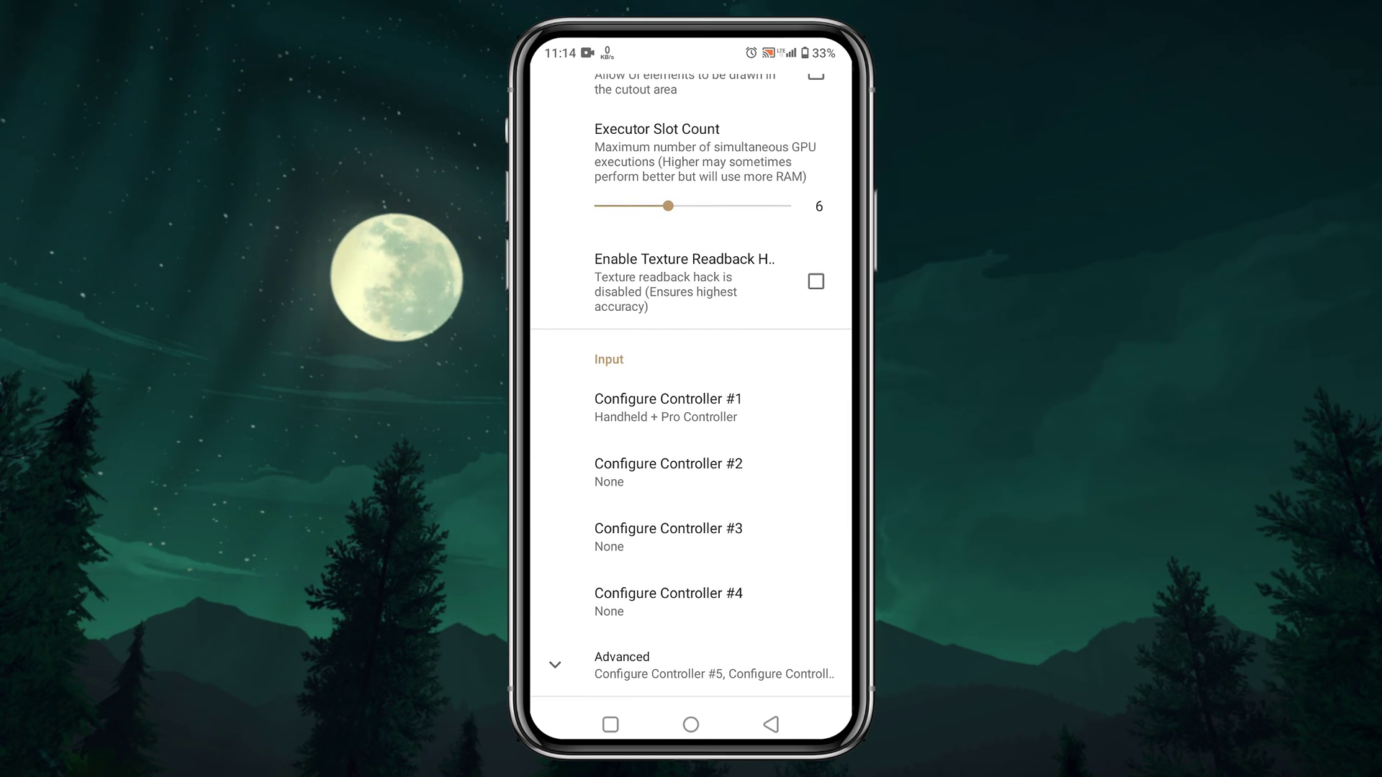
# Step: Open Controller #1's configuration and its on-screen controls layout editor
pyautogui.click(692, 408)
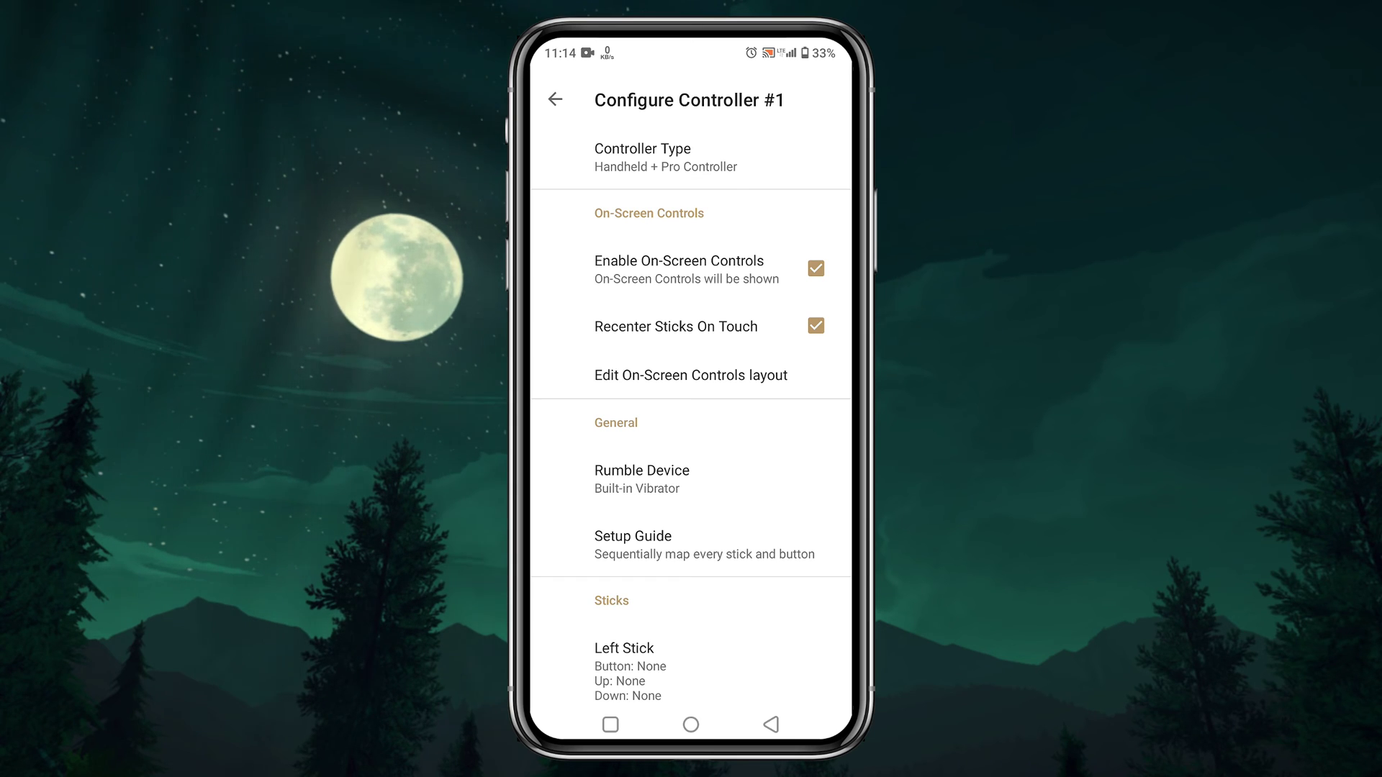
pyautogui.click(692, 375)
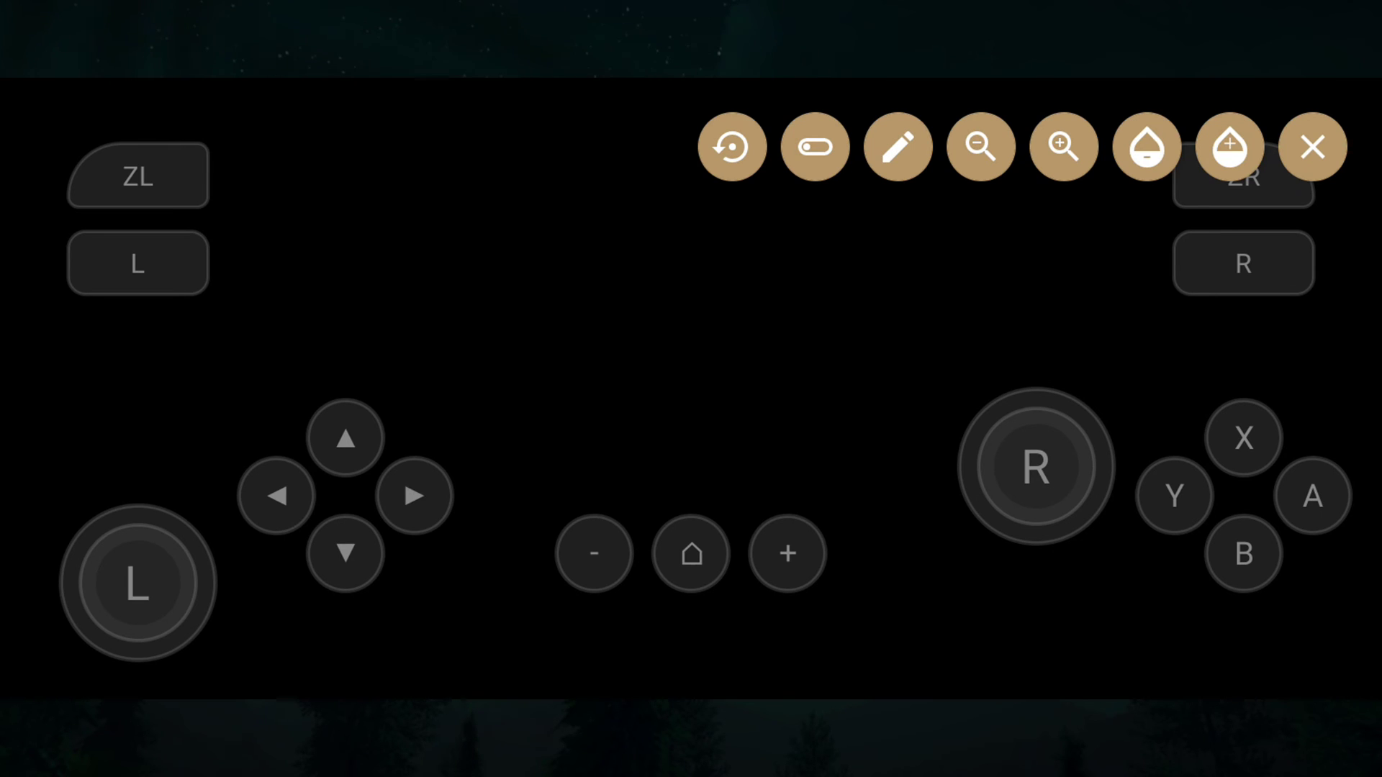
# Step: Review the visible buttons list and resize the on-screen controls, ending one step larger
pyautogui.click(816, 146)
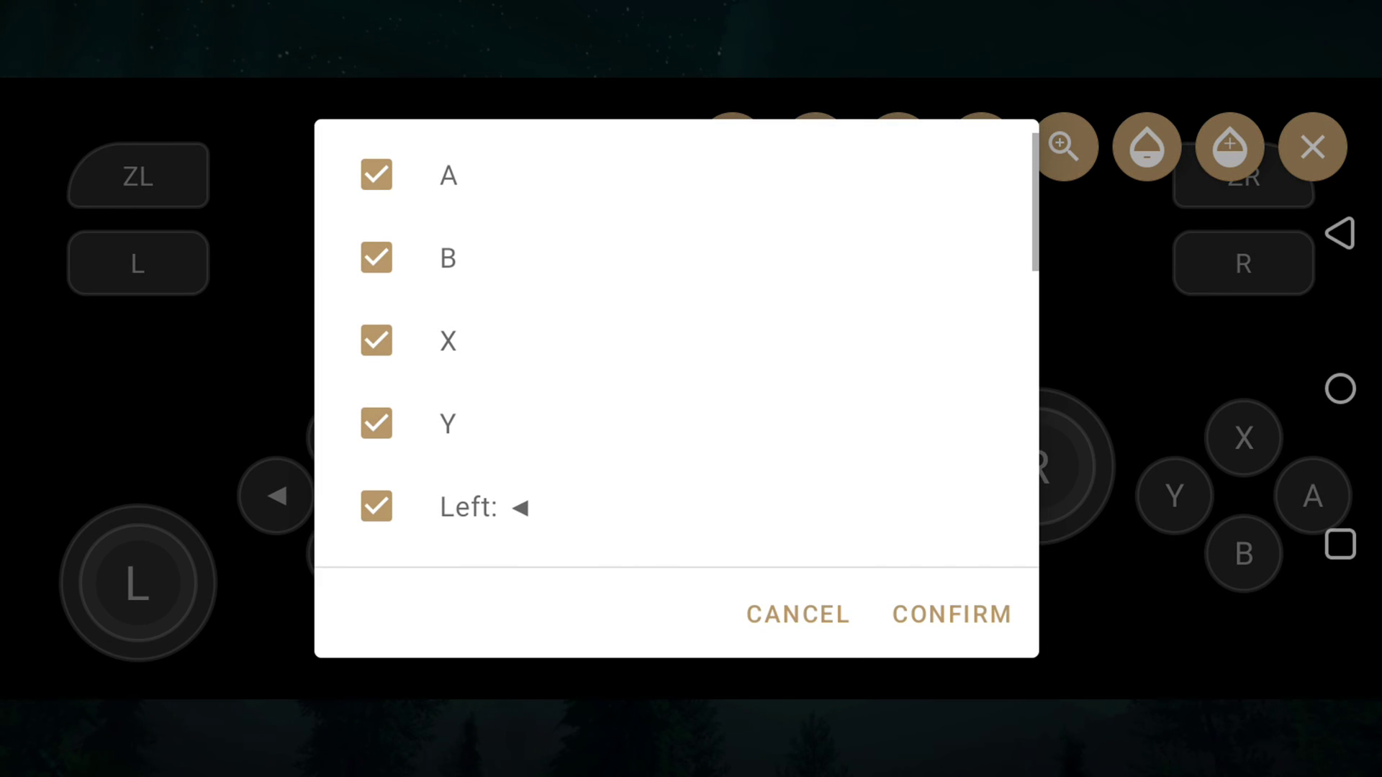
pyautogui.click(950, 614)
pyautogui.click(981, 145)
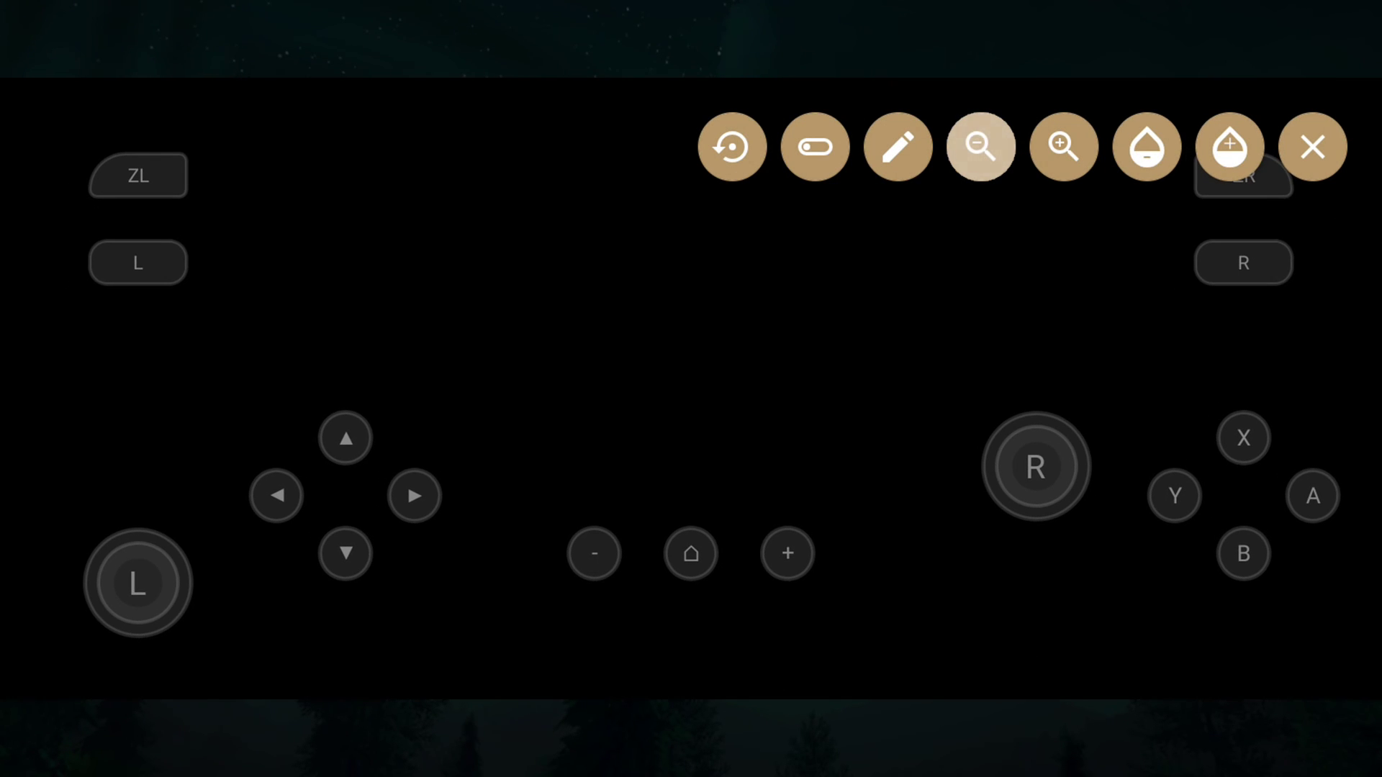
pyautogui.click(1064, 146)
pyautogui.click(1063, 146)
# Step: Drag the R stick to a new position and lower the controls' opacity, then raise it one step
pyautogui.click(732, 146)
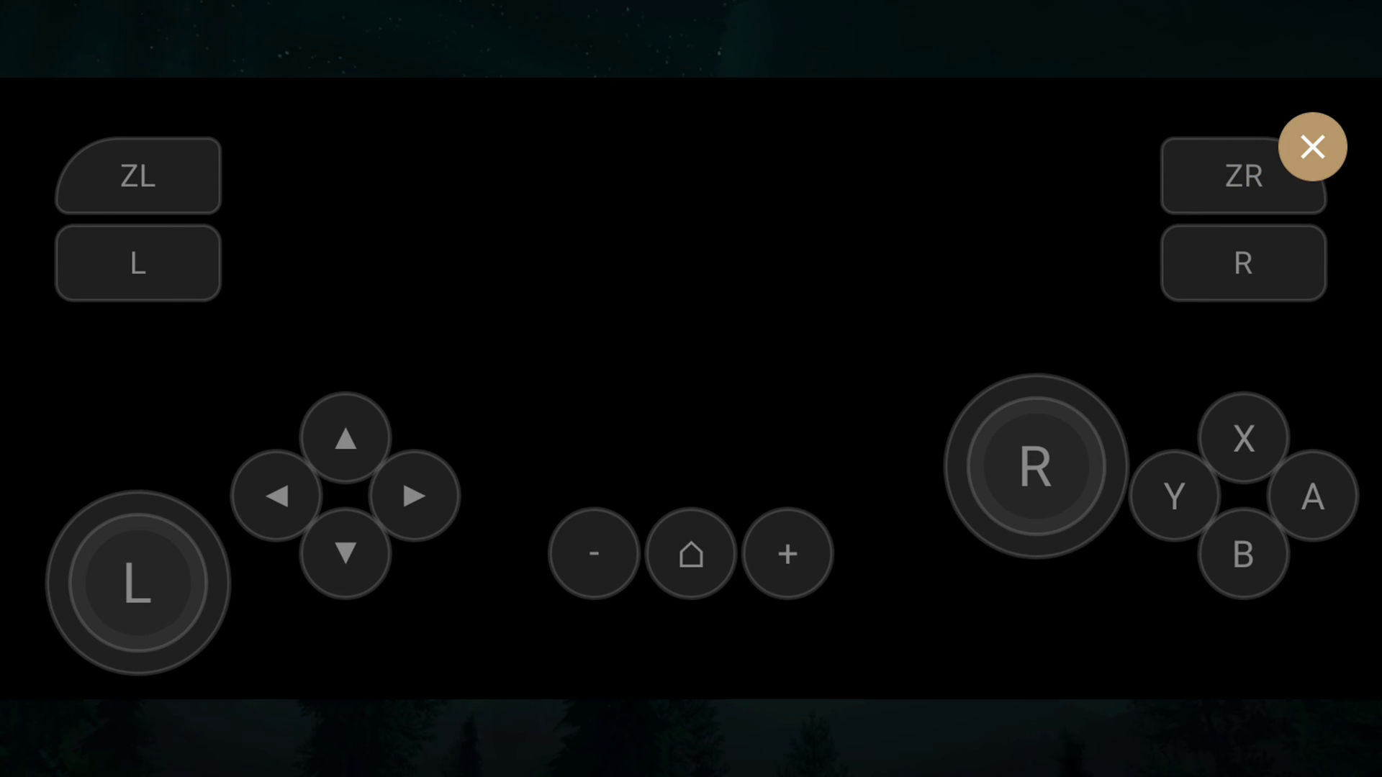
pyautogui.moveTo(1035, 467)
pyautogui.mouseDown()
pyautogui.moveTo(1000, 366)
pyautogui.moveTo(1024, 505)
pyautogui.mouseUp()
pyautogui.click(1147, 146)
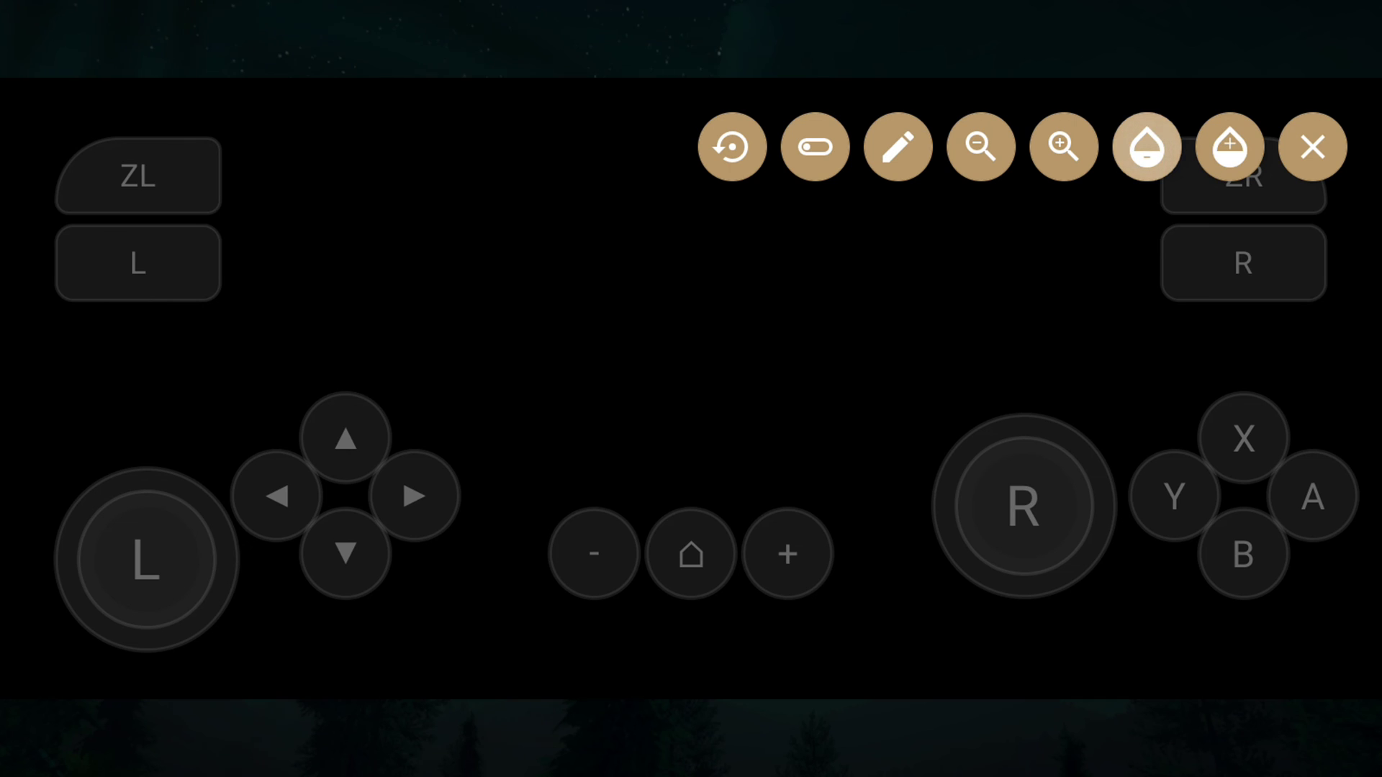
pyautogui.click(1147, 146)
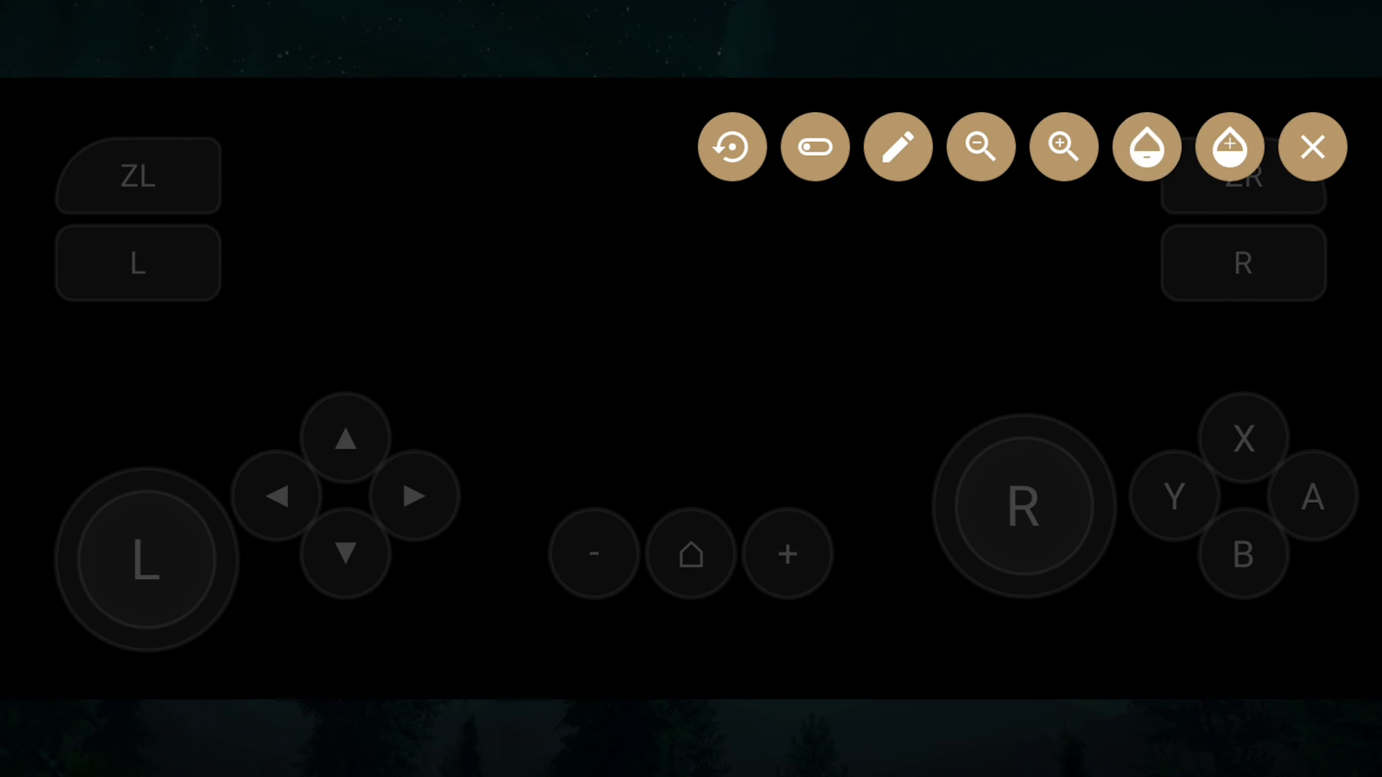
pyautogui.click(1230, 146)
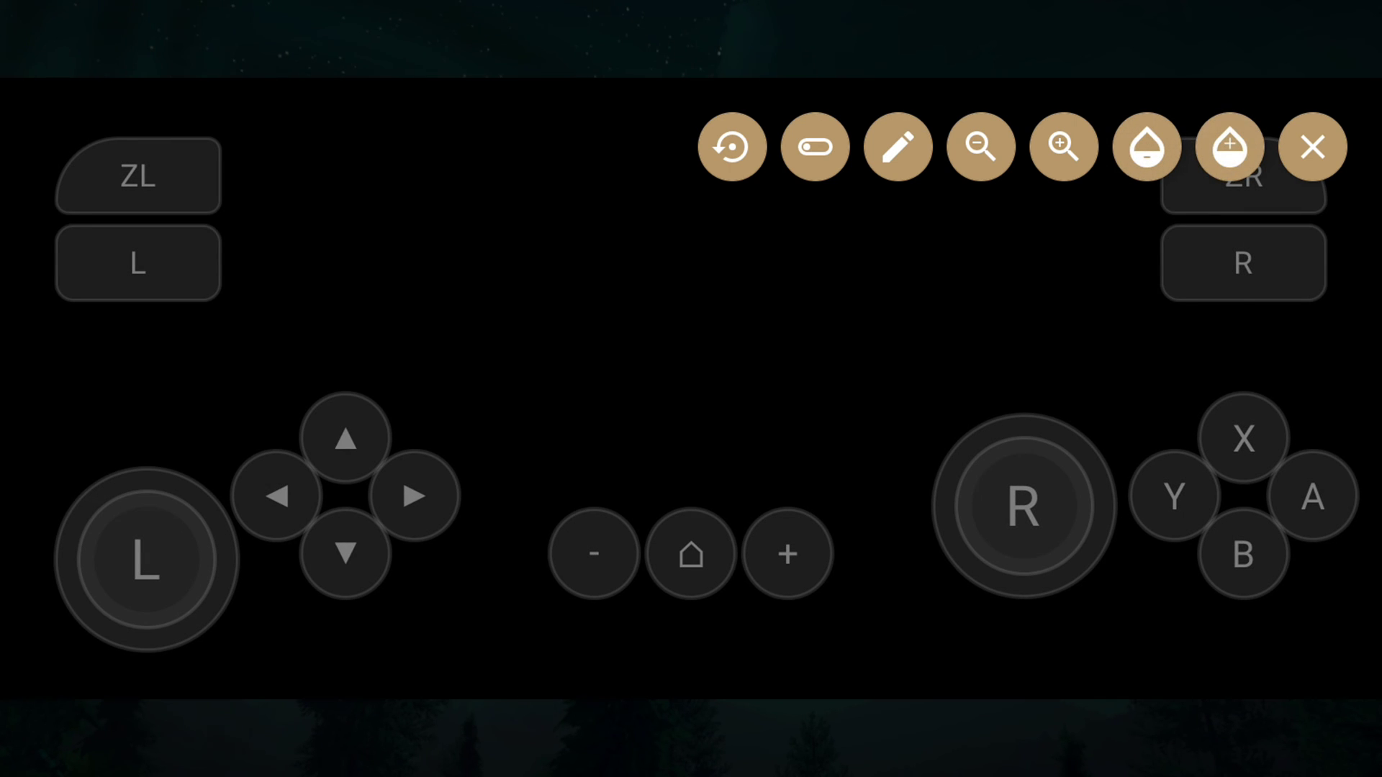